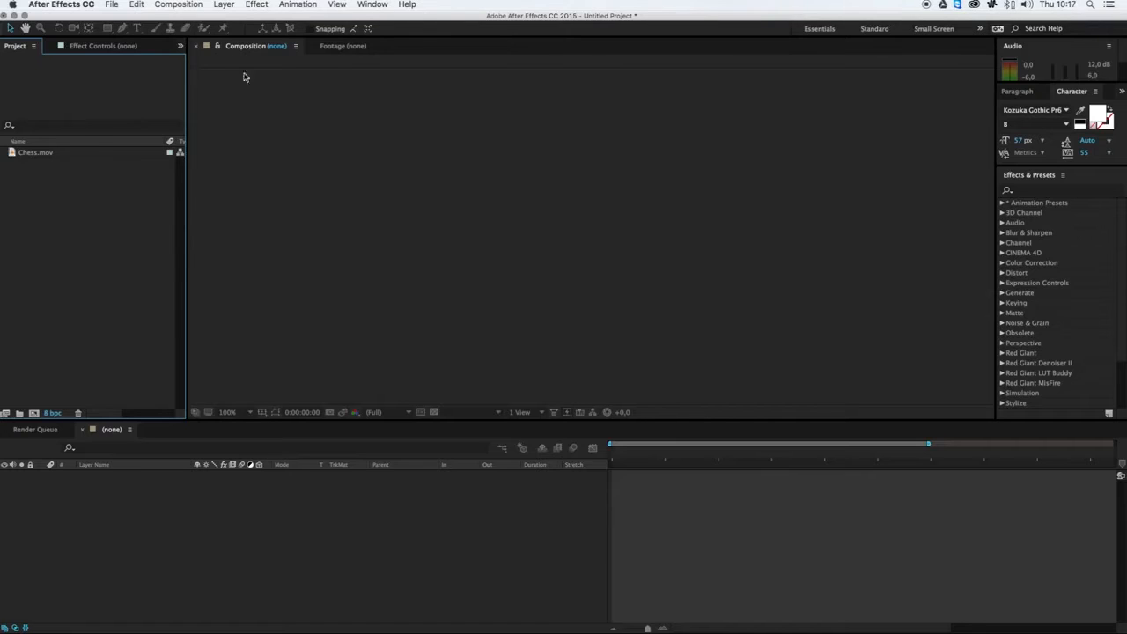
pyautogui.click(183, 7)
pyautogui.click(193, 19)
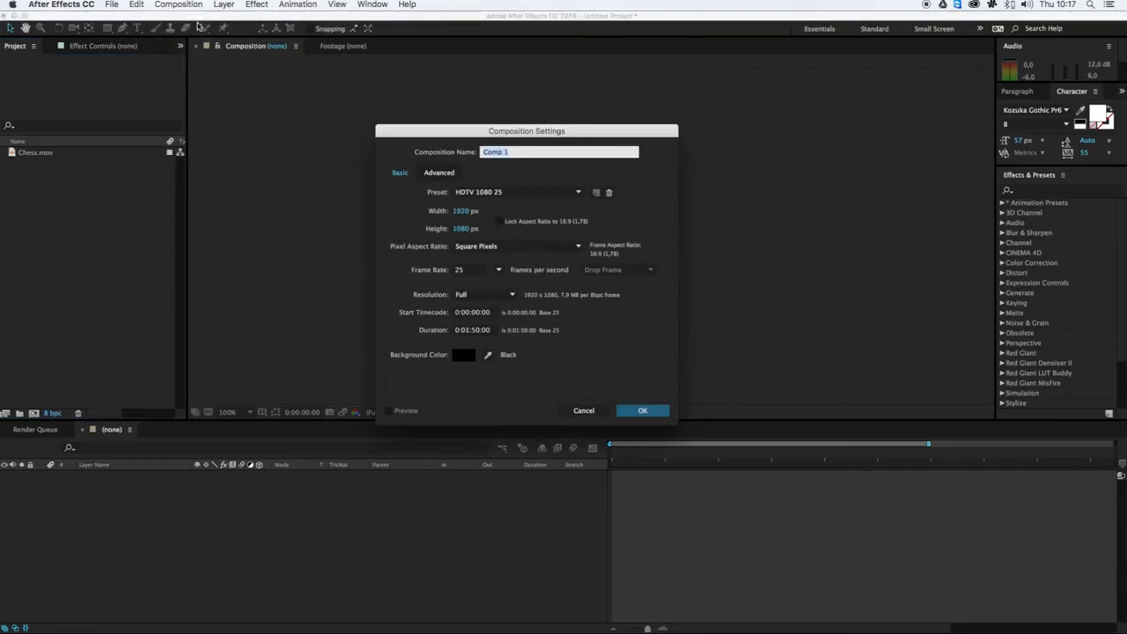
pyautogui.click(582, 407)
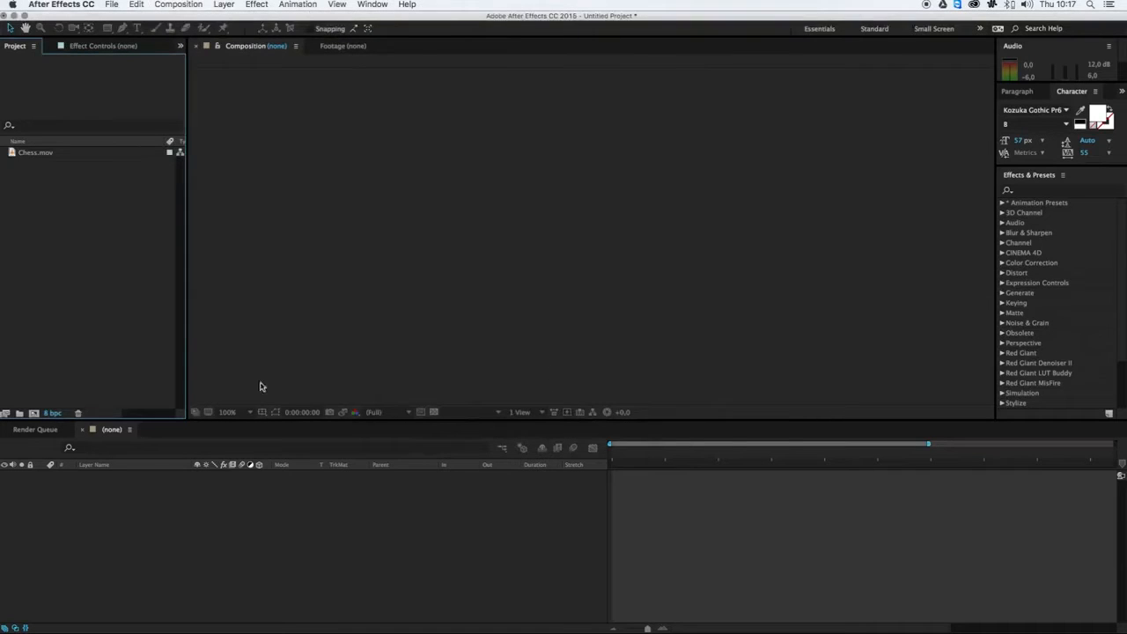
pyautogui.click(35, 413)
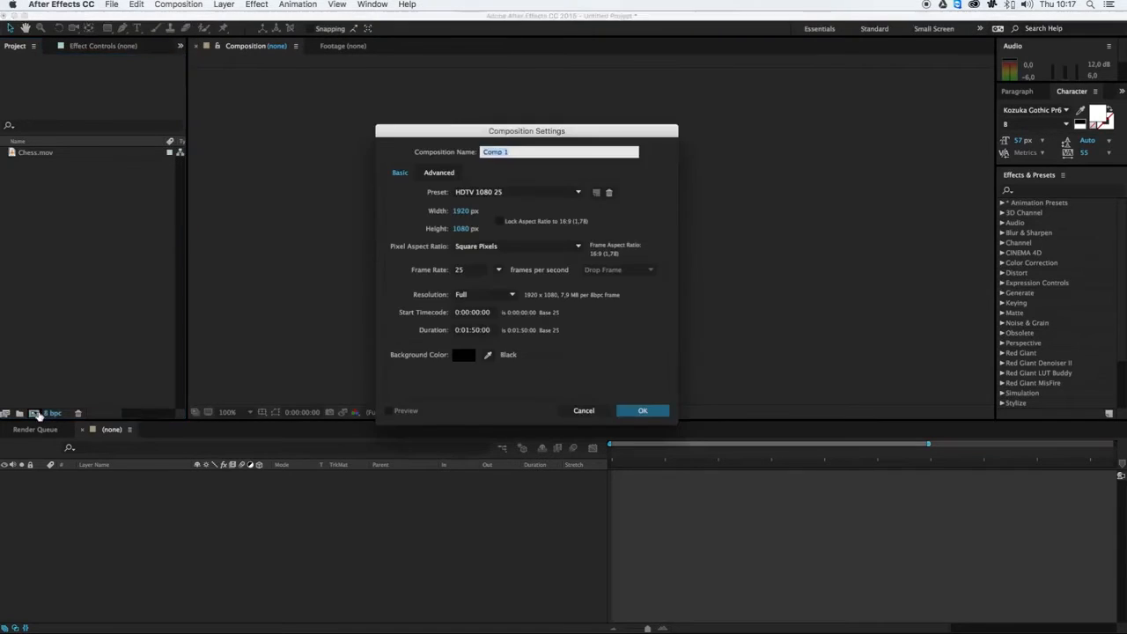
pyautogui.click(581, 409)
# Create a new composition from the Chess.mov footage, matching the clip's settings.
pyautogui.moveTo(15, 157); pyautogui.dragTo(34, 413)
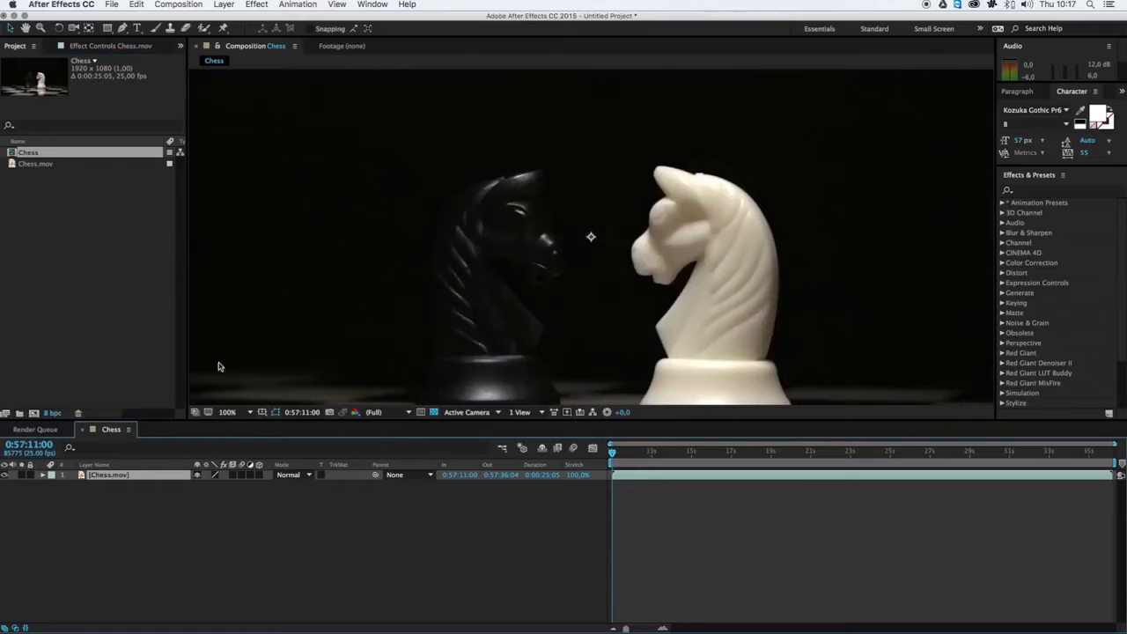
pyautogui.scroll(-1, 449, 259)
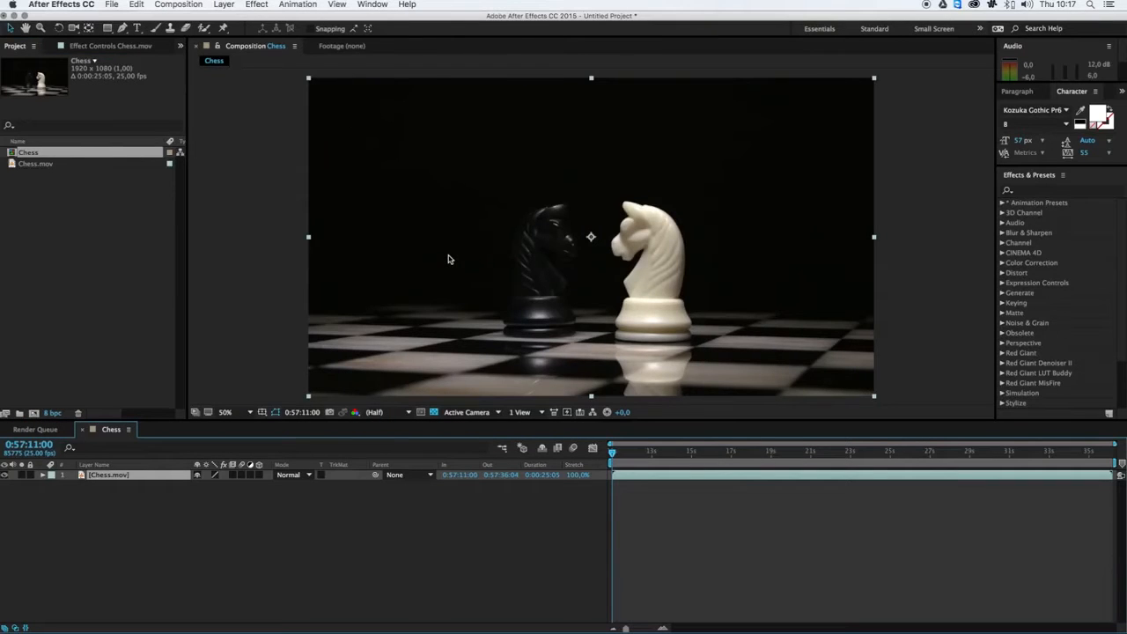
# Try drawing an ellipse with the layer selected and with nothing selected, and undo the red ellipse shape over the black knight.
pyautogui.click(107, 29)
pyautogui.moveTo(107, 30)
pyautogui.mouseDown()
pyautogui.moveTo(188, 45)
pyautogui.moveTo(191, 74)
pyautogui.moveTo(191, 54)
pyautogui.mouseUp()
pyautogui.moveTo(359, 113)
pyautogui.mouseDown()
pyautogui.moveTo(417, 156)
pyautogui.moveTo(628, 249)
pyautogui.moveTo(754, 337)
pyautogui.mouseUp()
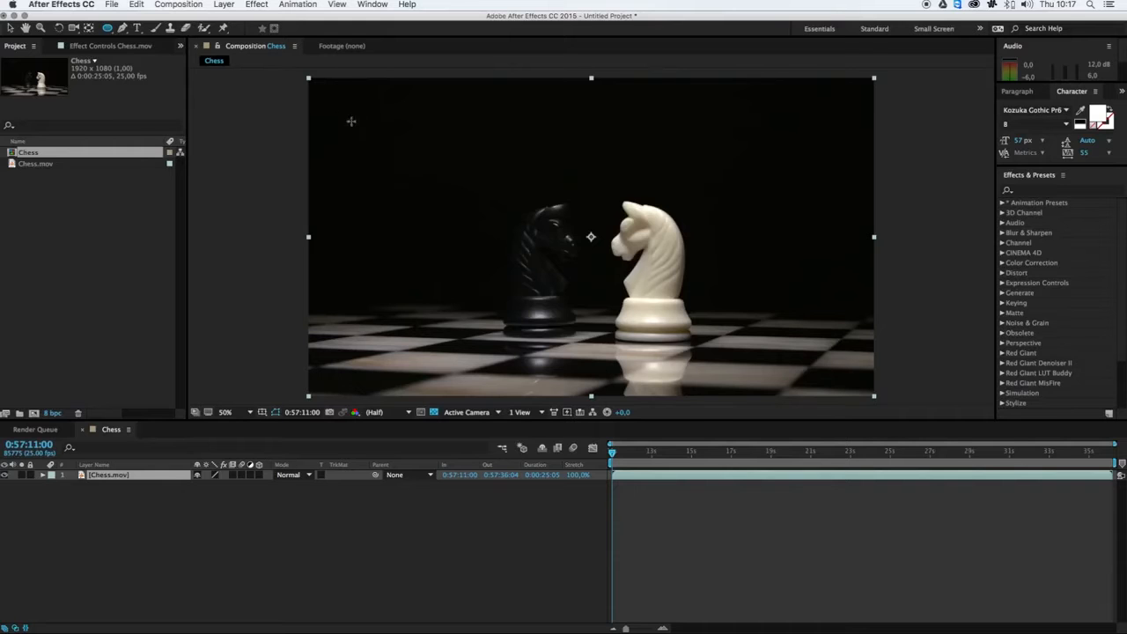
pyautogui.click(192, 561)
pyautogui.moveTo(361, 139); pyautogui.dragTo(596, 277)
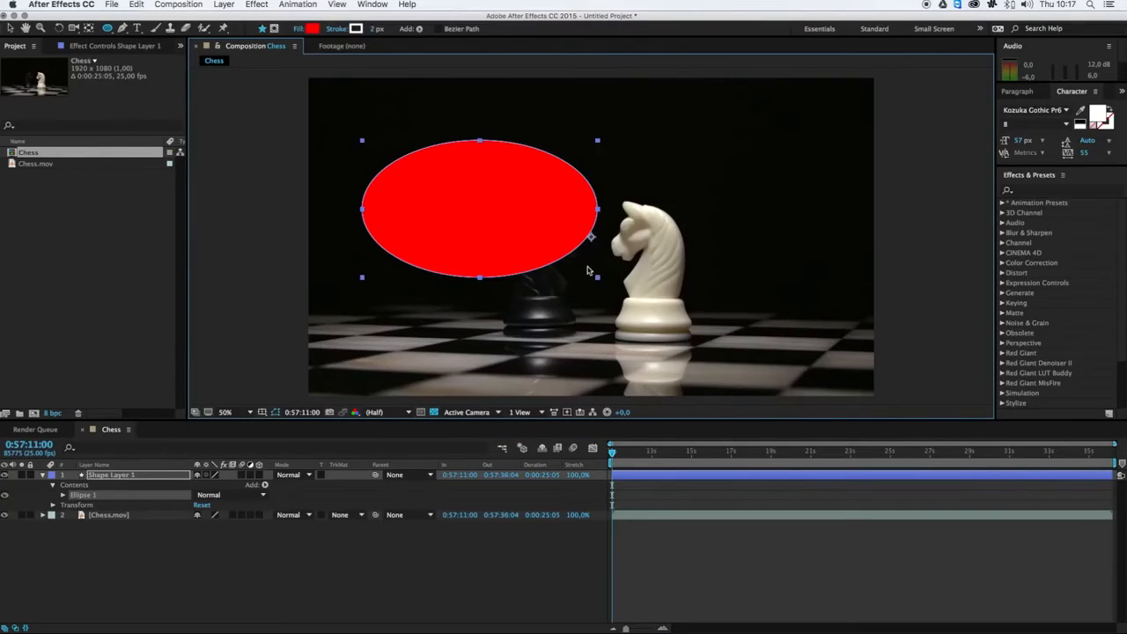
pyautogui.hotkey('ctrl', 'z')
# Try drawing an elliptical mask around the two knights and pulling its upper point outward, and undo both.
pyautogui.moveTo(442, 149); pyautogui.dragTo(757, 330)
pyautogui.press('v')
pyautogui.moveTo(601, 151); pyautogui.dragTo(603, 109)
pyautogui.hotkey('ctrl', 'z')
pyautogui.hotkey('ctrl', 'z')
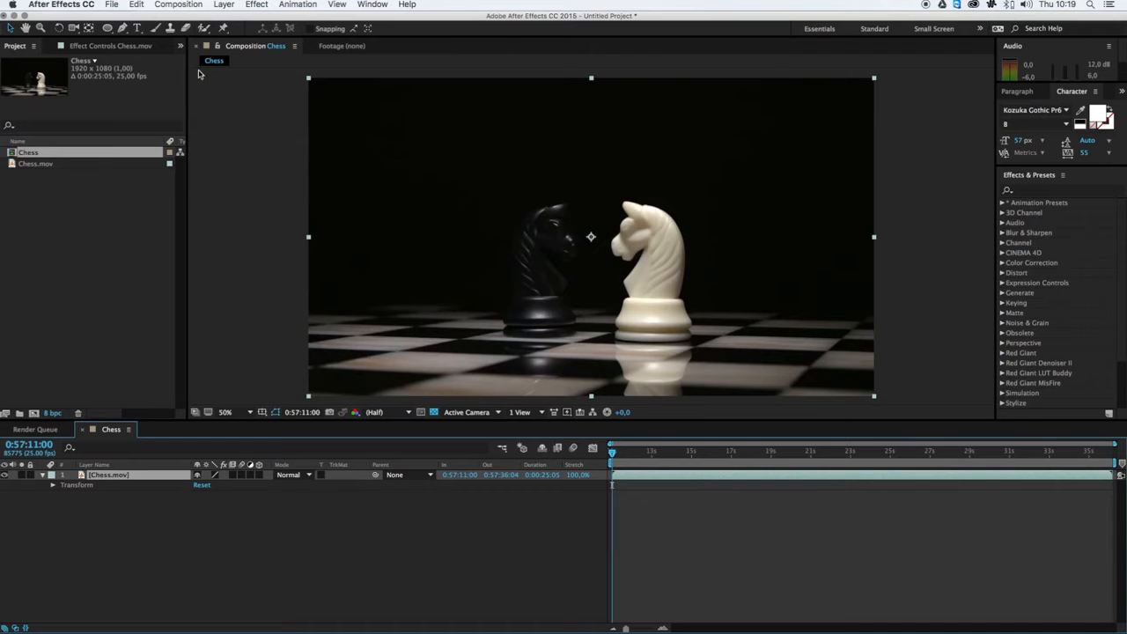
# Start a Pen tool mask on the Chess.mov layer, tracing up the left edge of the white knight's base with several points.
pyautogui.click(124, 29)
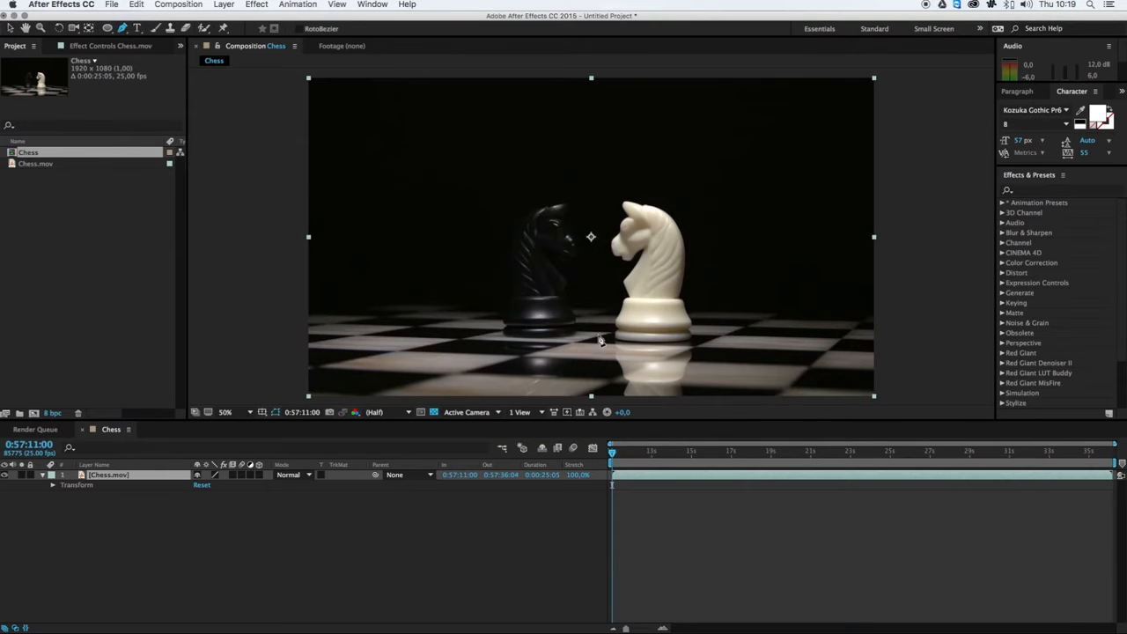
pyautogui.scroll(3, 622, 348)
pyautogui.press('space')
pyautogui.moveTo(819, 365); pyautogui.dragTo(397, 5)
pyautogui.moveTo(426, 386); pyautogui.dragTo(607, 38)
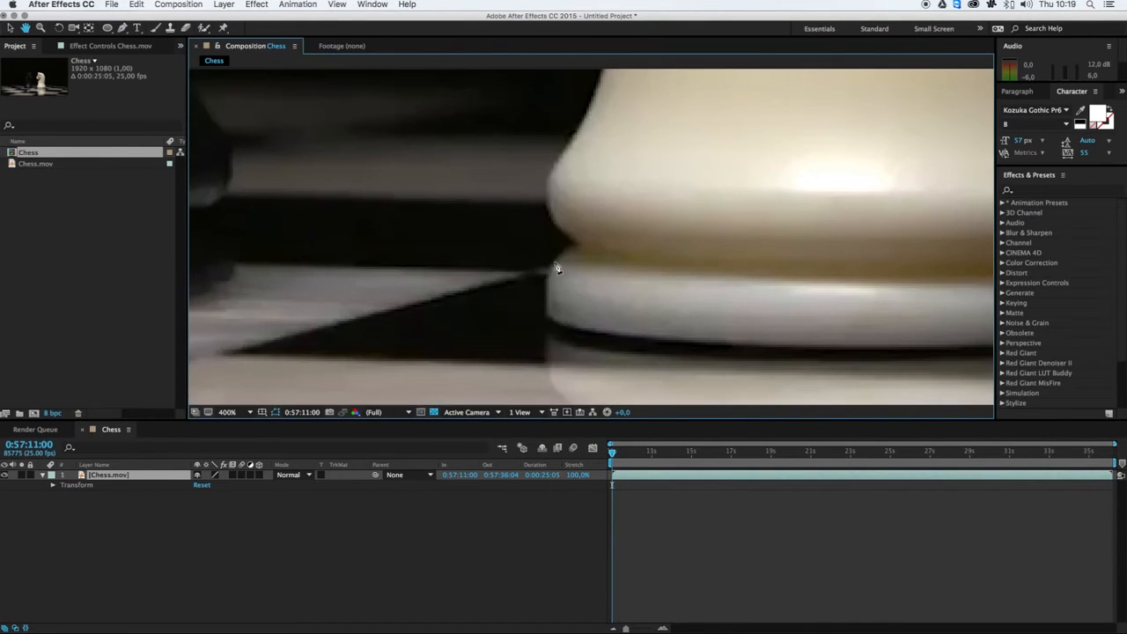
pyautogui.click(544, 319)
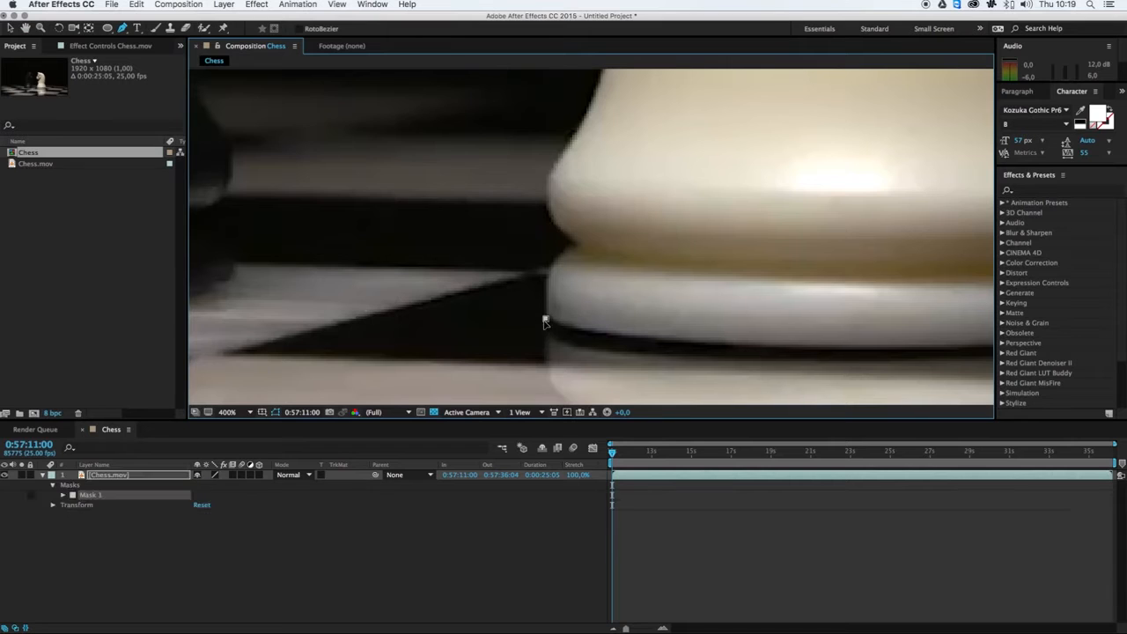
pyautogui.click(553, 264)
pyautogui.click(576, 244)
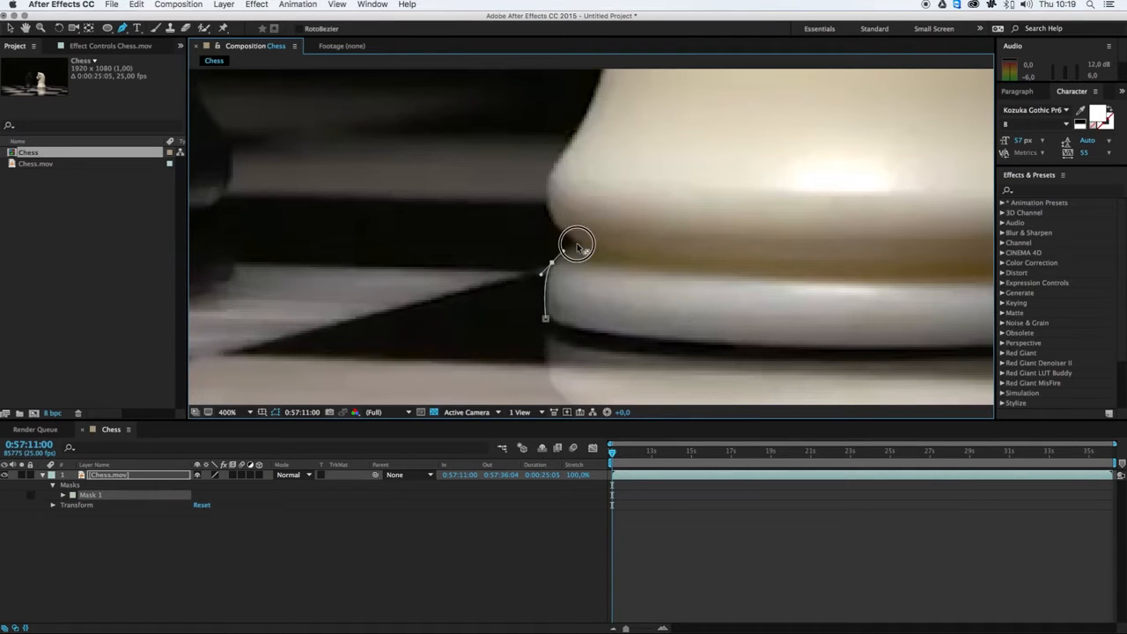
pyautogui.click(549, 215)
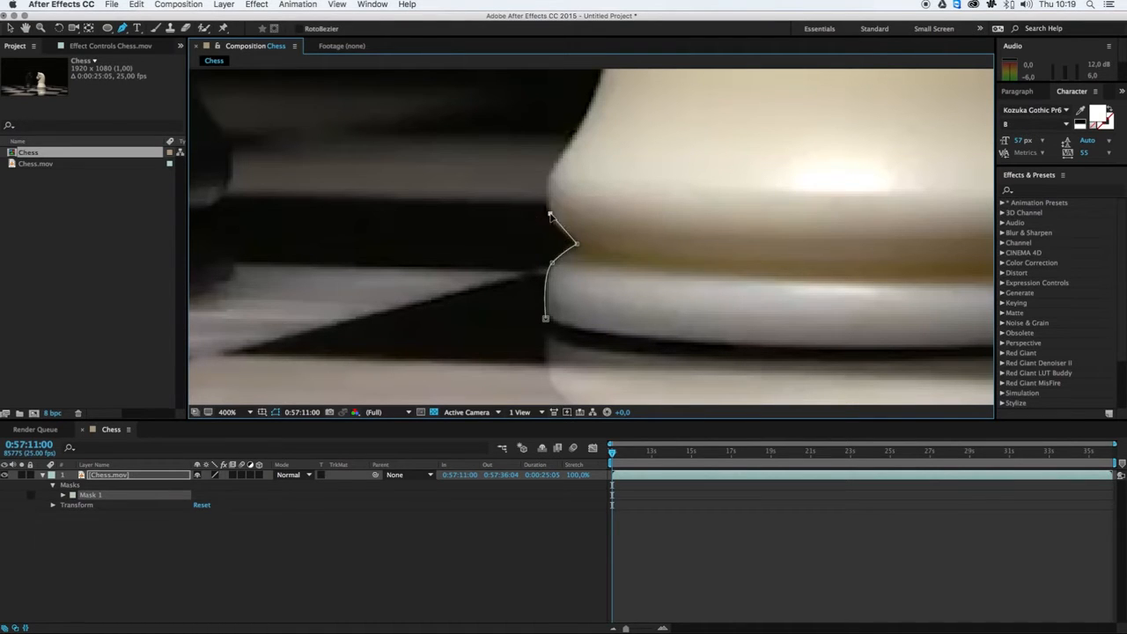
pyautogui.click(553, 176)
pyautogui.moveTo(564, 156); pyautogui.dragTo(579, 132)
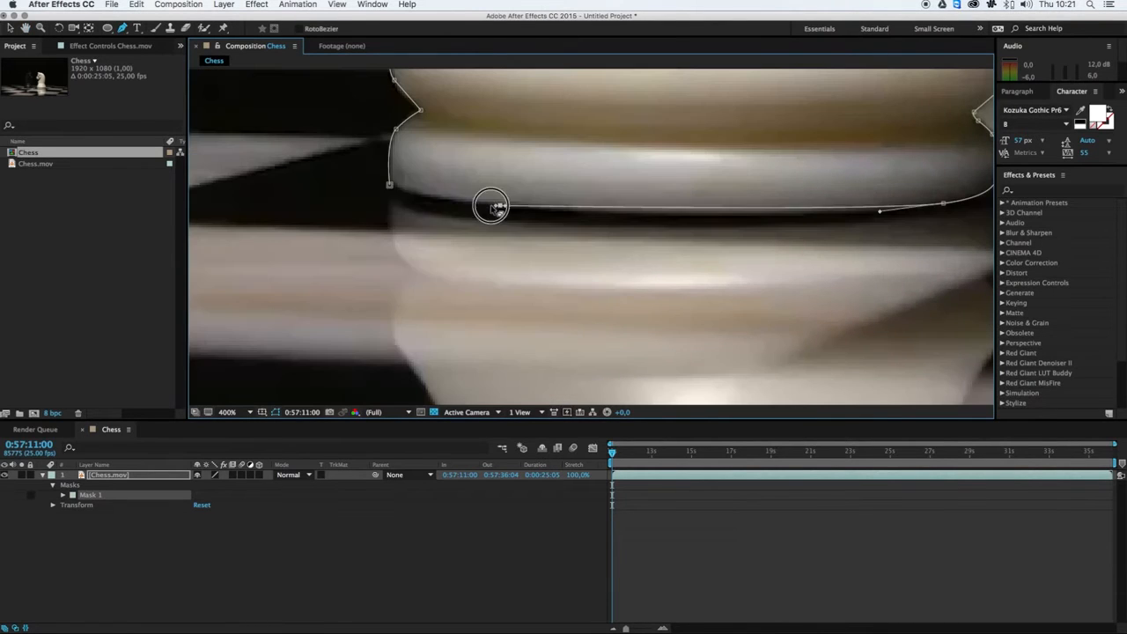
# Curve the mask path along the bottom edge of the white knight's base and close it at its starting point.
pyautogui.moveTo(497, 206); pyautogui.dragTo(416, 195)
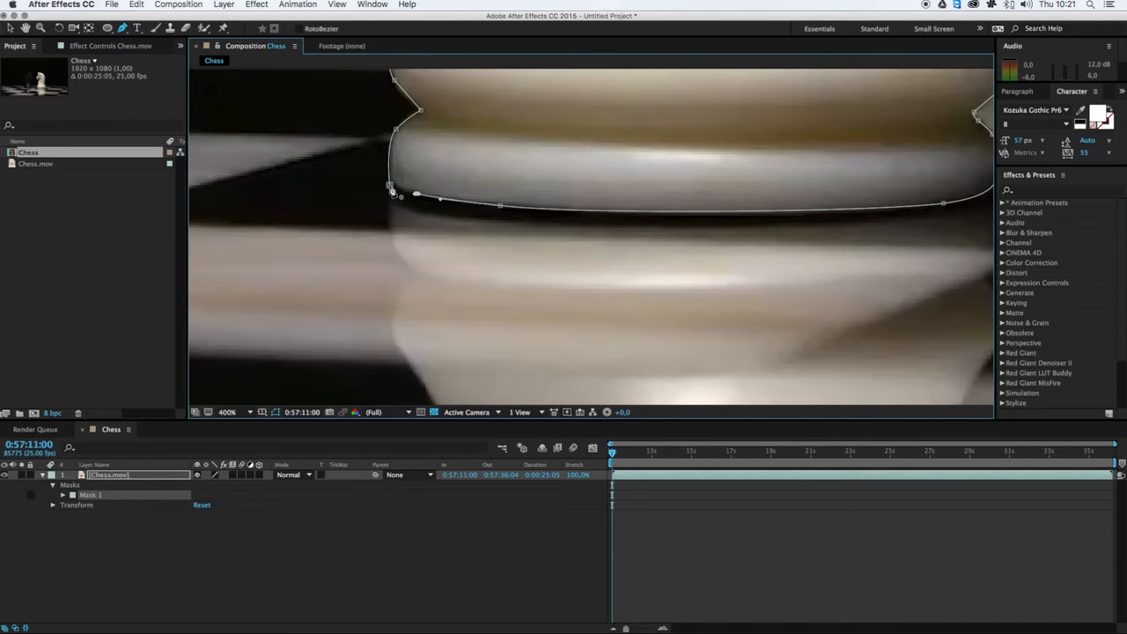
pyautogui.click(391, 186)
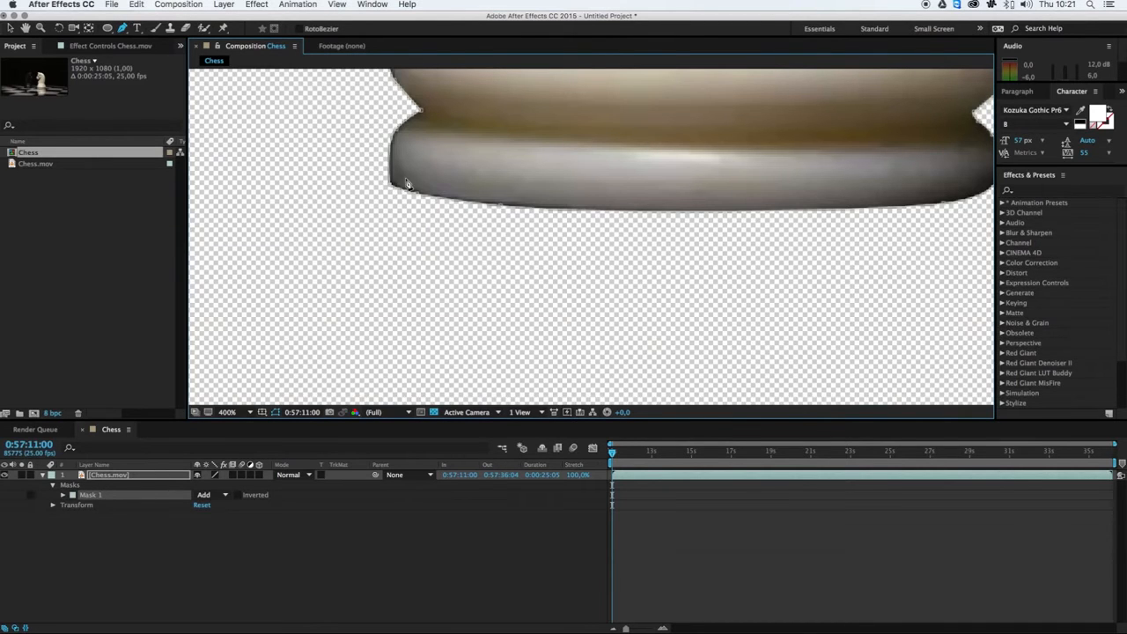
pyautogui.scroll(-4, 408, 182)
pyautogui.scroll(1, 408, 182)
pyautogui.press('space')
pyautogui.moveTo(485, 140); pyautogui.dragTo(490, 234)
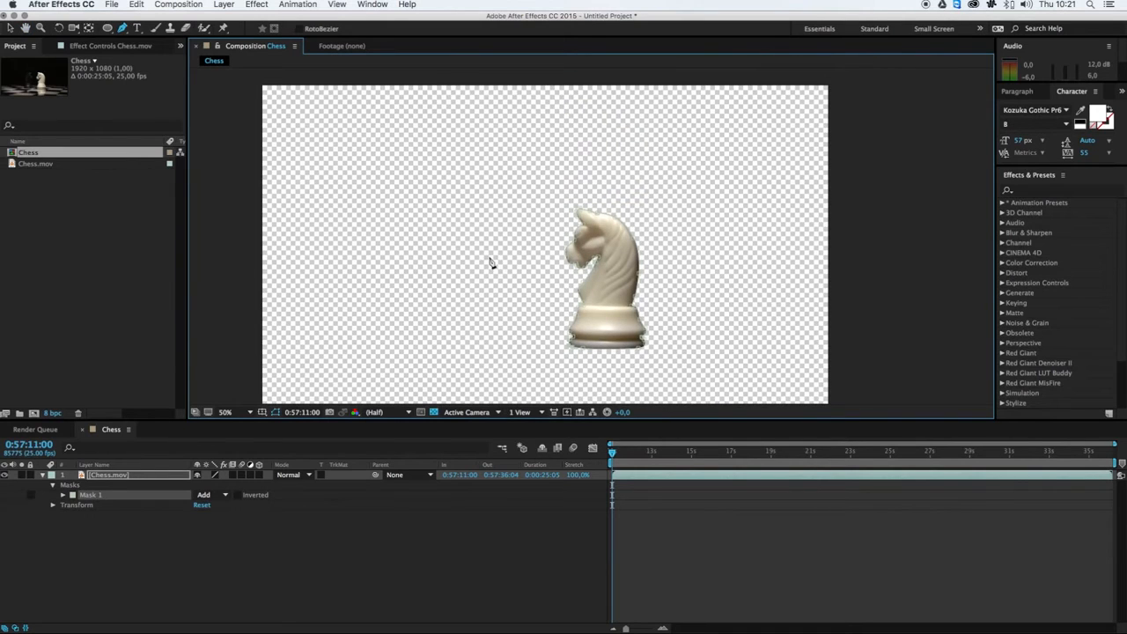
# Move the masked white knight slightly upward and add Chess.mov again as a background layer beneath it.
pyautogui.press('v')
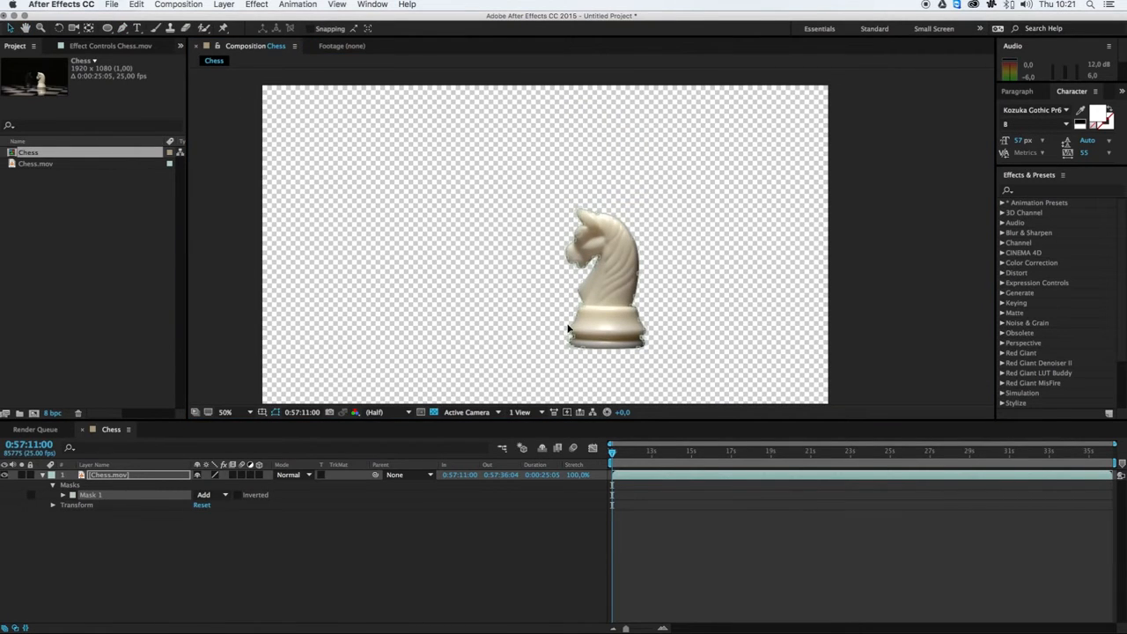
pyautogui.moveTo(546, 327); pyautogui.dragTo(556, 314)
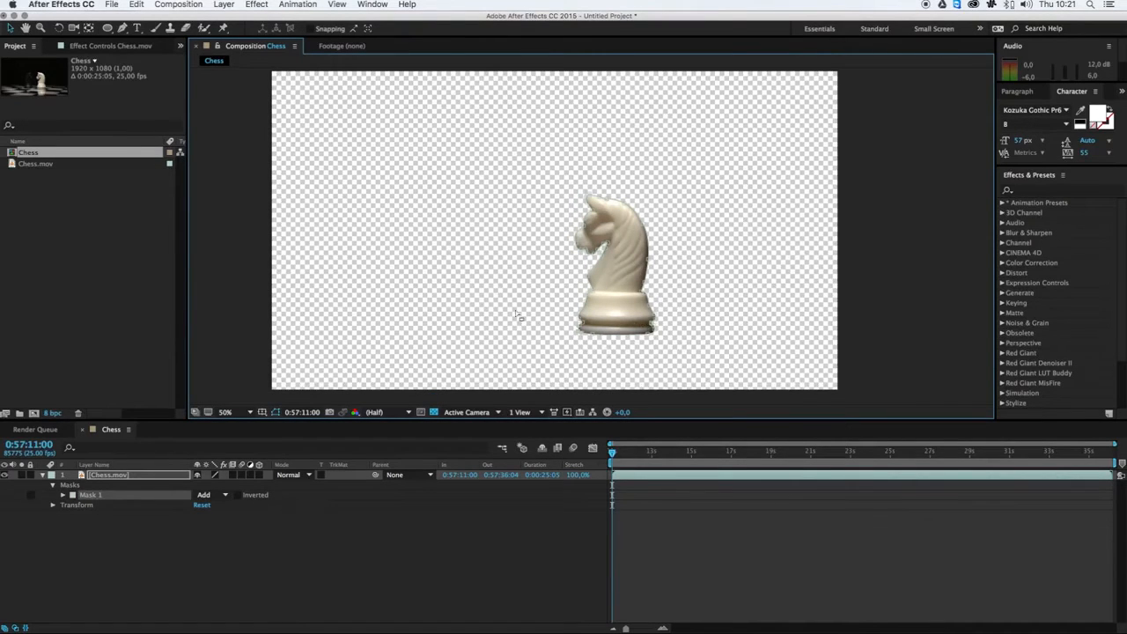
pyautogui.moveTo(614, 277)
pyautogui.mouseDown()
pyautogui.moveTo(465, 264)
pyautogui.moveTo(576, 214)
pyautogui.moveTo(630, 167)
pyautogui.moveTo(682, 285)
pyautogui.moveTo(611, 249)
pyautogui.moveTo(623, 260)
pyautogui.mouseUp()
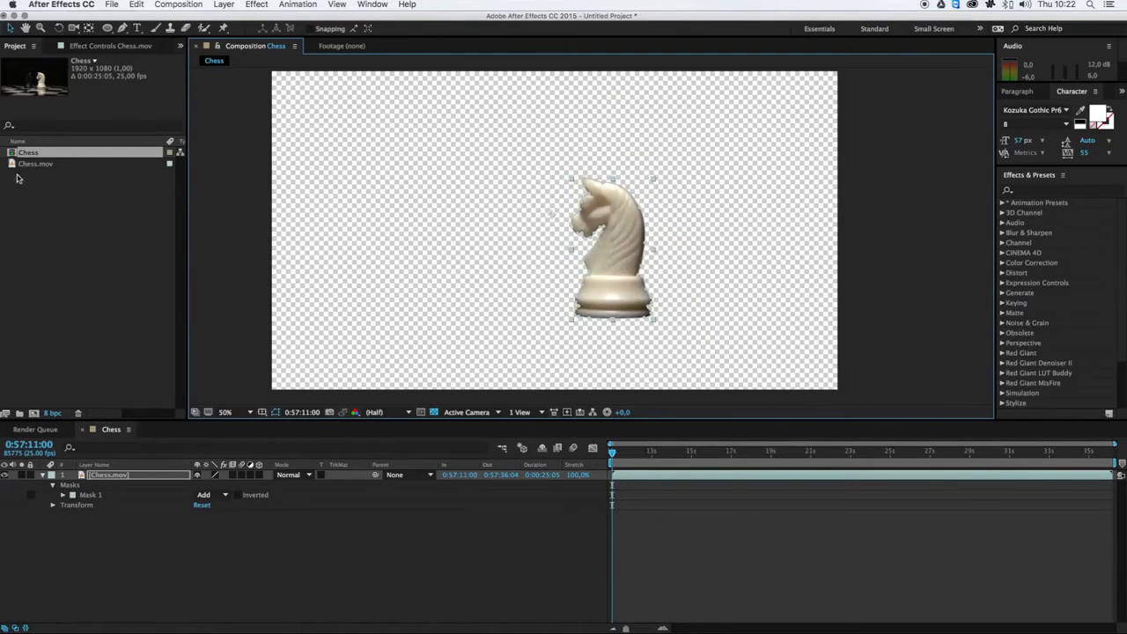
pyautogui.moveTo(19, 164); pyautogui.dragTo(97, 532)
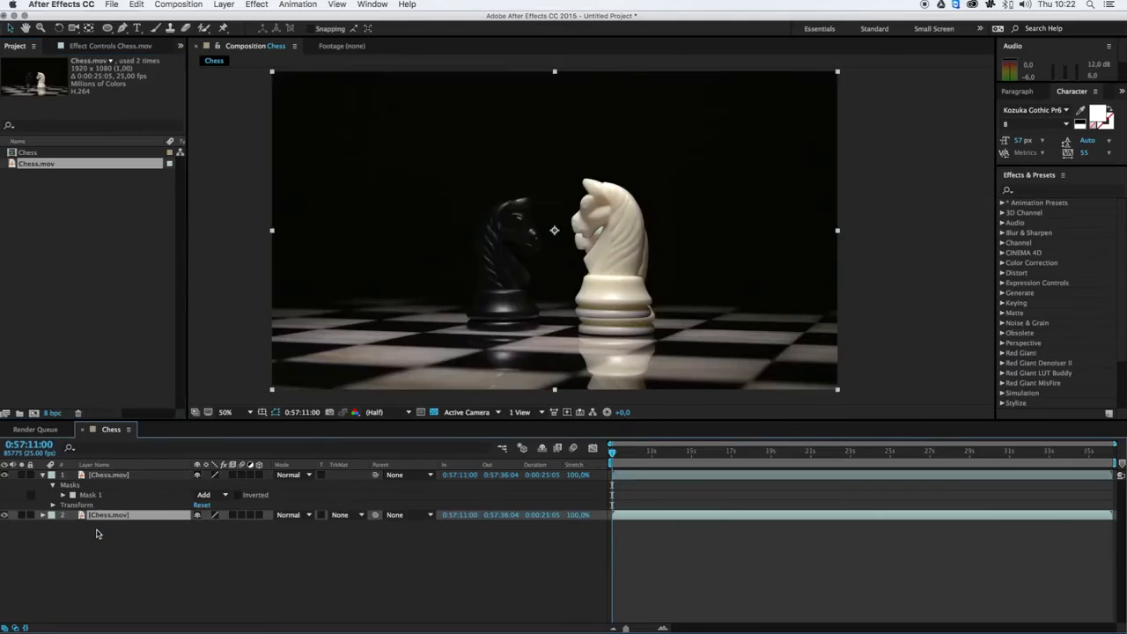
# Rename the masked knight layer MaskChess.mov.
pyautogui.click(113, 476)
pyautogui.press('Return')
pyautogui.press('Left')
pyautogui.write('Mask')
pyautogui.press('Return')
# Scale the masked knight down to about 67% and place it just right of the original white knight, at about 1258, 596.
pyautogui.moveTo(618, 289); pyautogui.dragTo(690, 282)
pyautogui.moveTo(728, 175); pyautogui.dragTo(725, 190)
pyautogui.moveTo(664, 245); pyautogui.dragTo(683, 278)
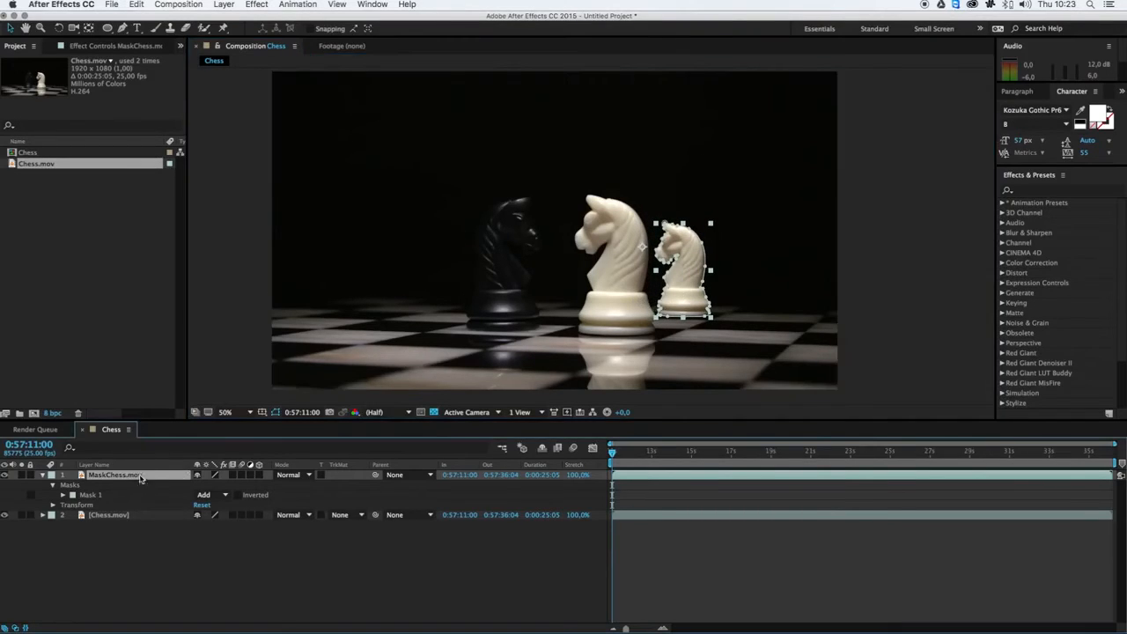
# Duplicate the MaskChess.mov layer and rename the copy ShadowChess.
pyautogui.click(137, 5)
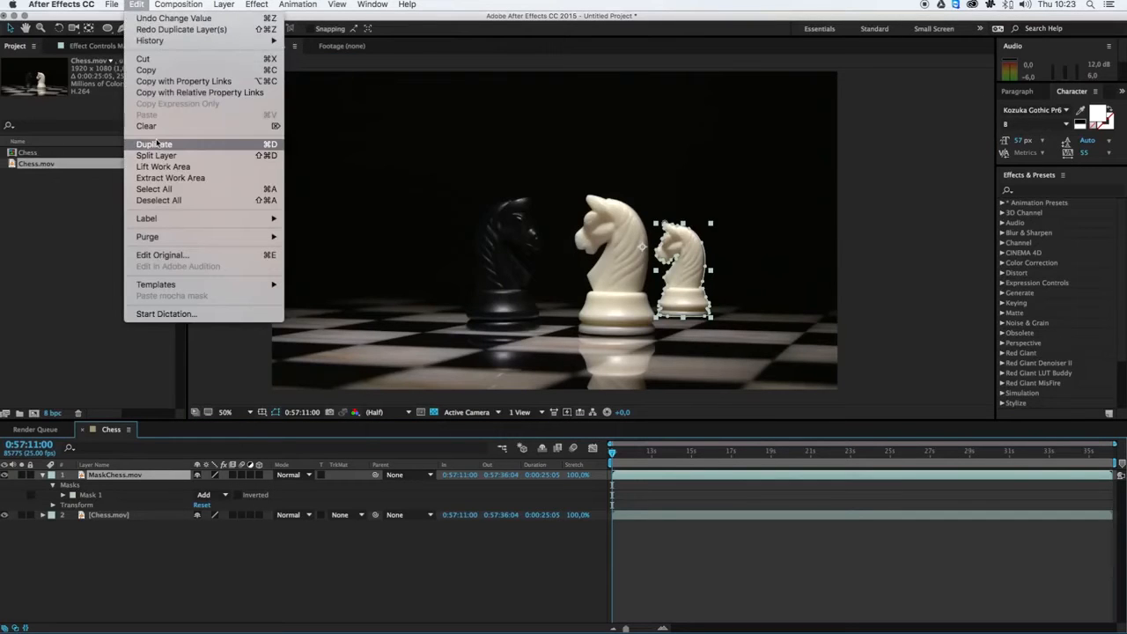
pyautogui.click(128, 485)
pyautogui.press('super+d')
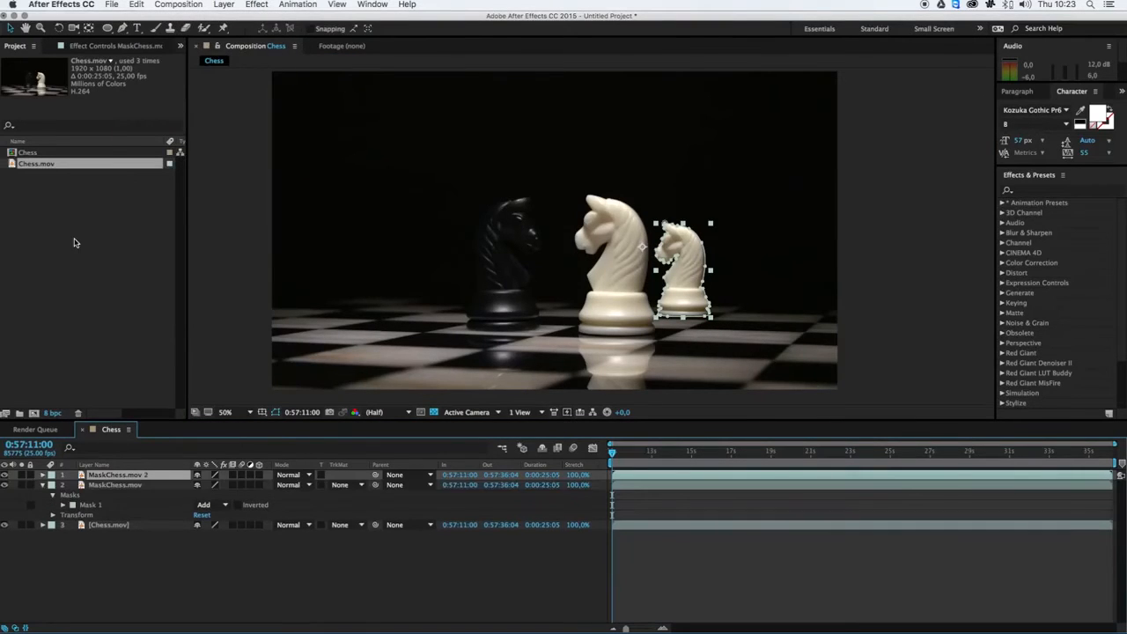
pyautogui.press('Return')
pyautogui.write('ShadowChess')
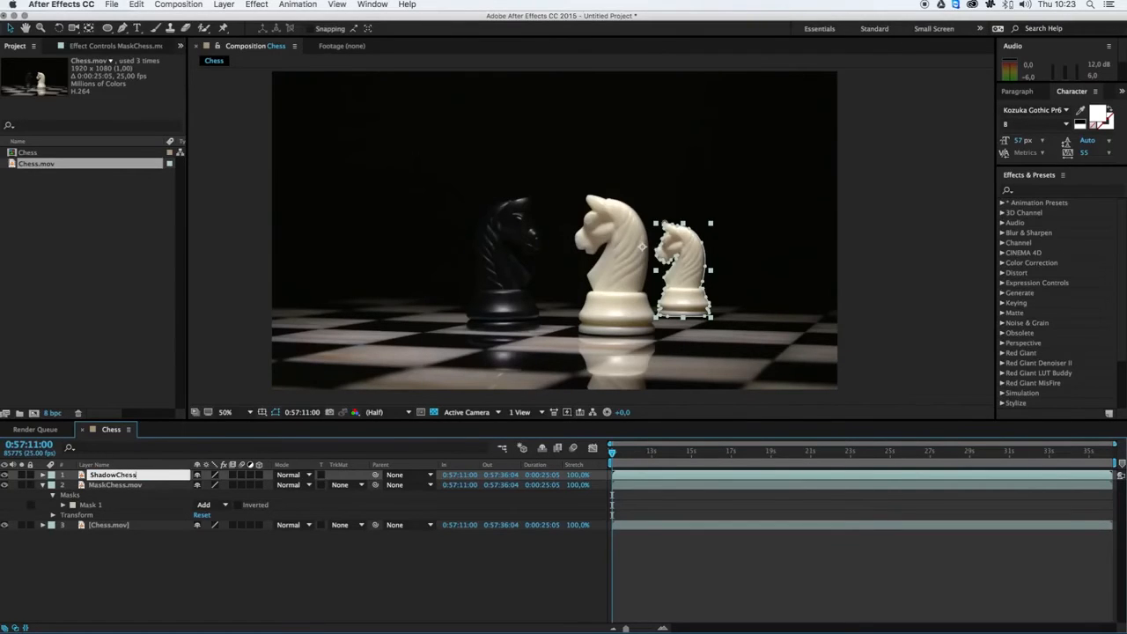
pyautogui.press('Return')
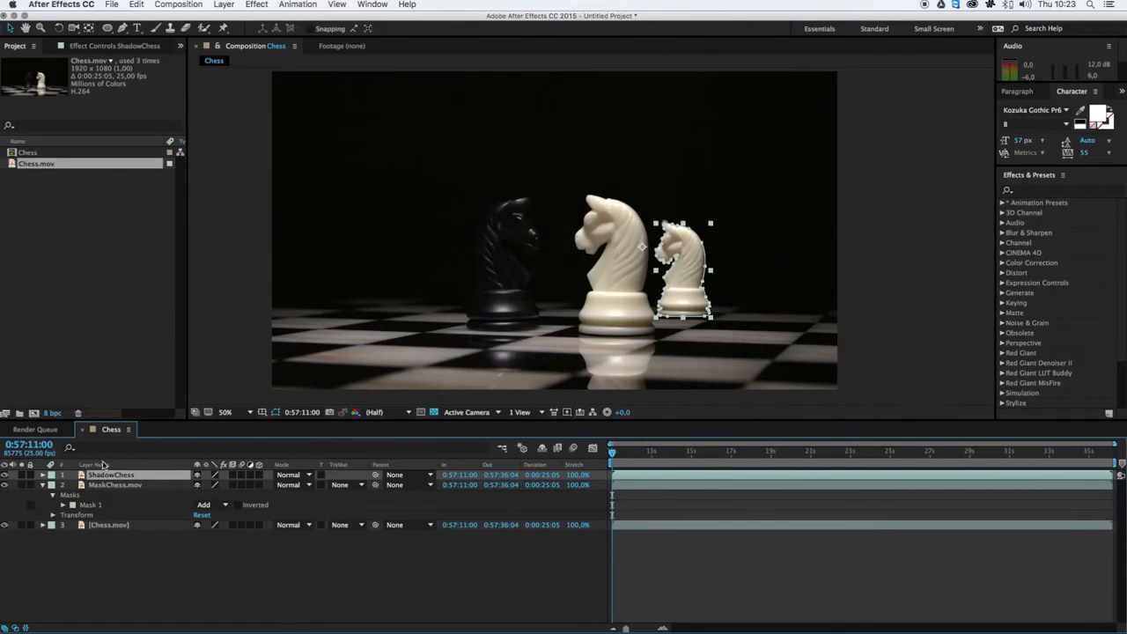
# Expand the ShadowChess layer's transform properties and adjust its position to 1254, 594 and its scale to 67.8%.
pyautogui.click(43, 475)
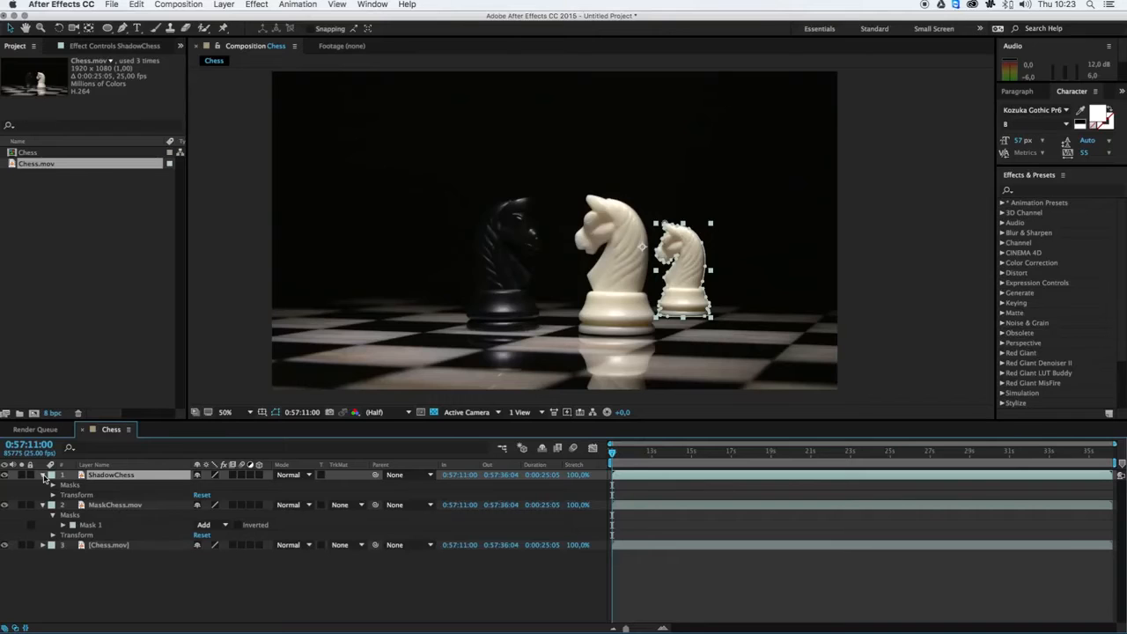
pyautogui.click(57, 481)
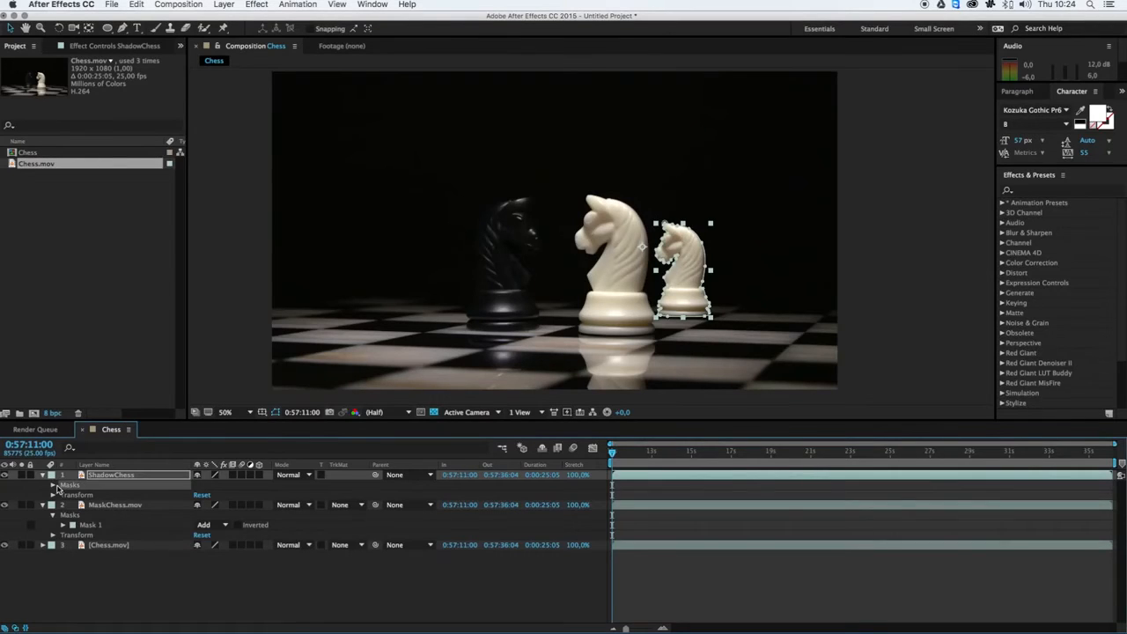
pyautogui.click(52, 485)
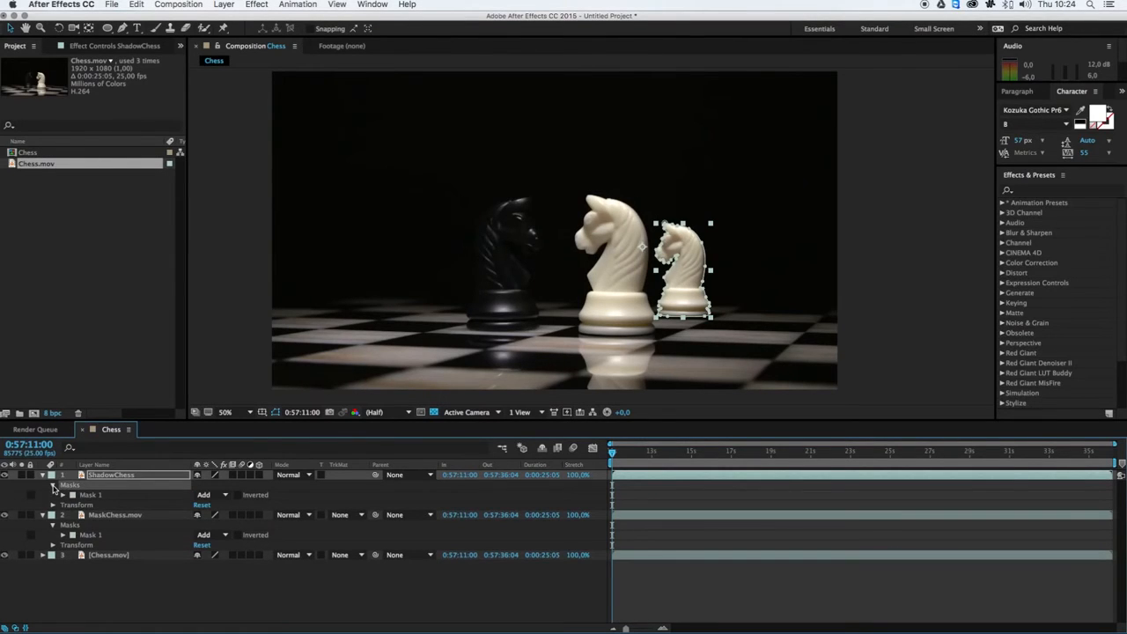
pyautogui.click(53, 485)
pyautogui.click(53, 496)
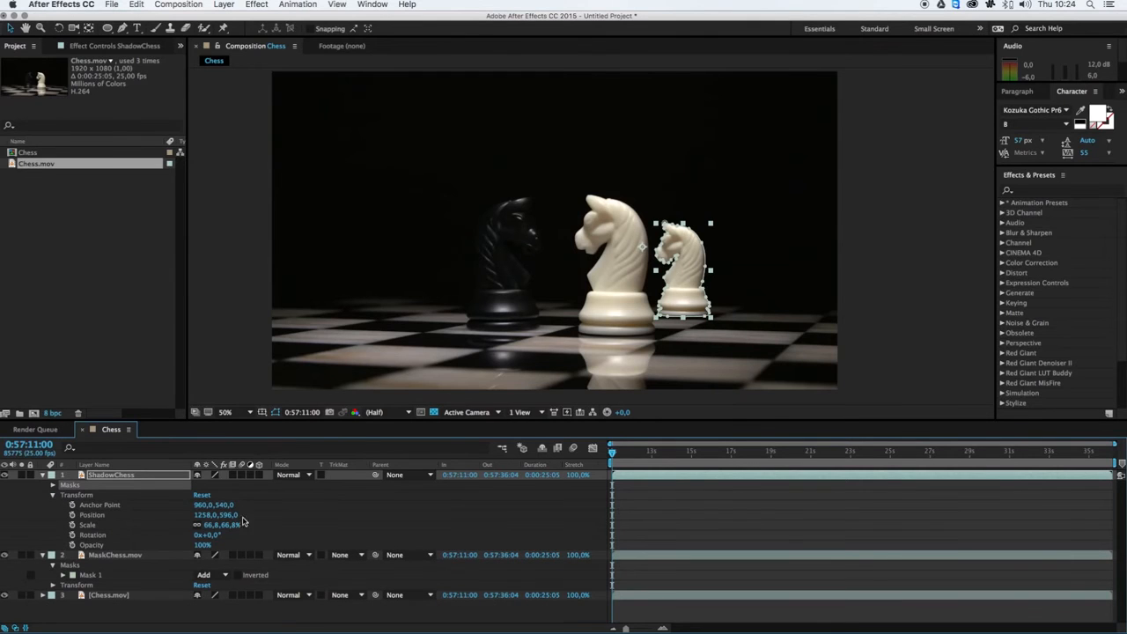
pyautogui.moveTo(204, 519); pyautogui.dragTo(274, 546)
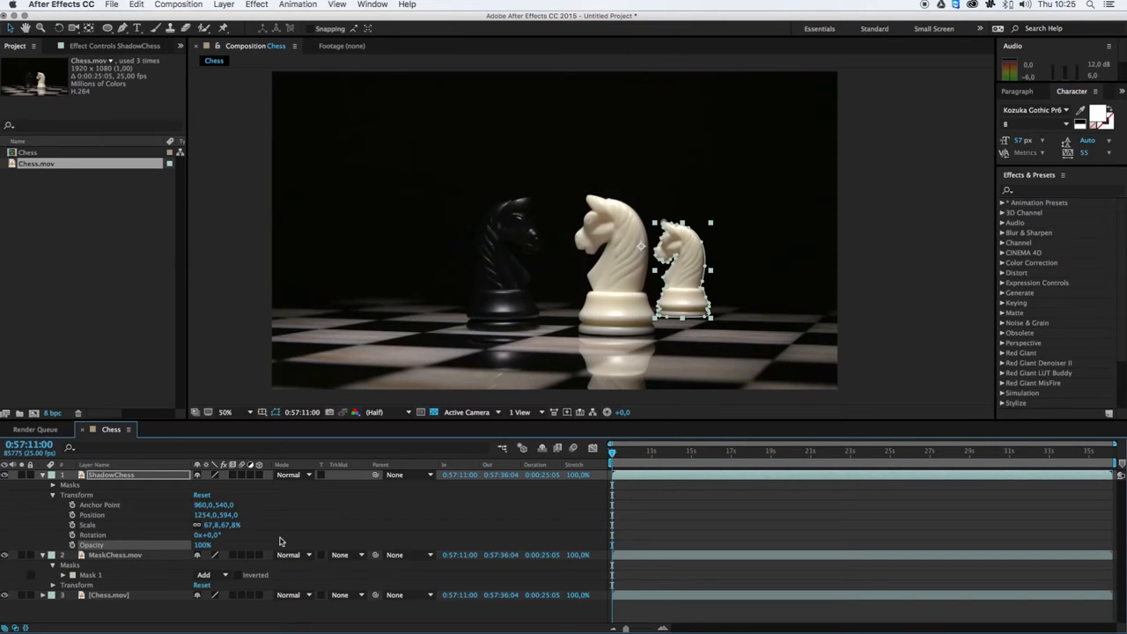
pyautogui.moveTo(209, 535)
pyautogui.mouseDown()
pyautogui.moveTo(105, 535)
pyautogui.moveTo(199, 532)
pyautogui.mouseUp()
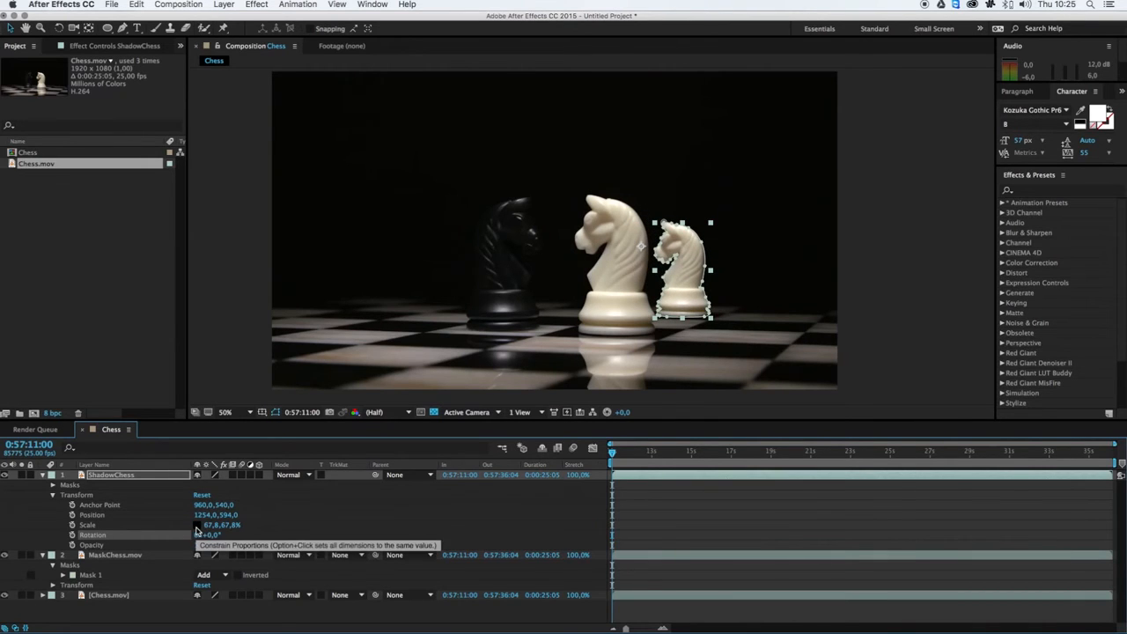
# Flip ShadowChess vertically with an unlinked vertical scale of -67.8% and lower it to Y position 1080 beneath the small knight.
pyautogui.click(197, 527)
pyautogui.click(235, 524)
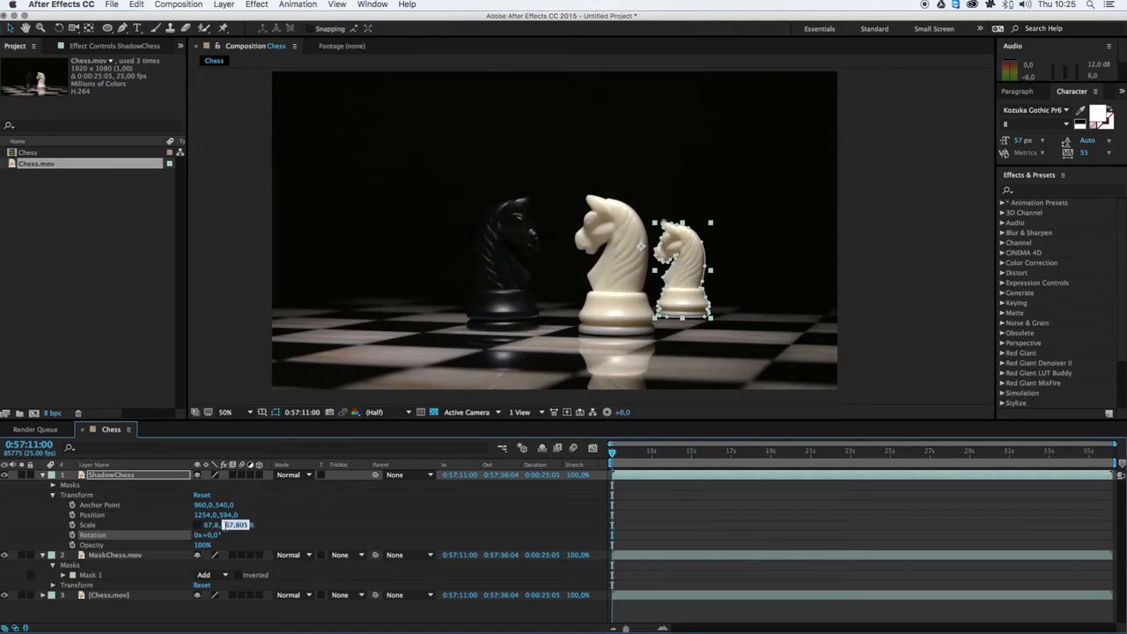
pyautogui.click(224, 525)
pyautogui.write('-')
pyautogui.press('Return')
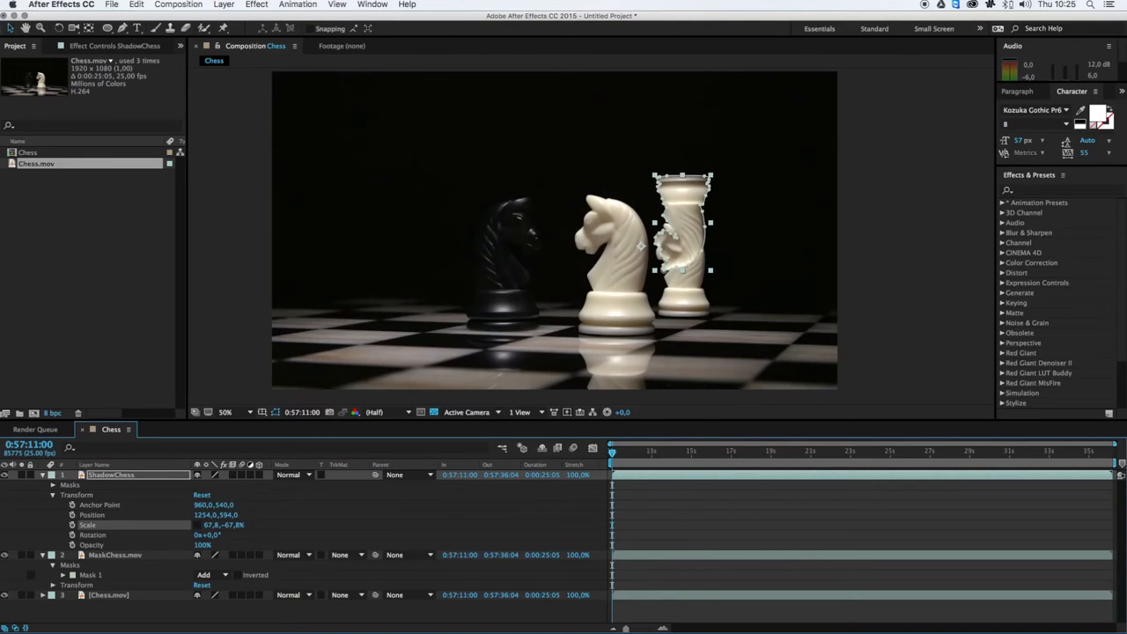
pyautogui.moveTo(226, 519); pyautogui.dragTo(289, 514)
pyautogui.moveTo(411, 507); pyautogui.dragTo(523, 507)
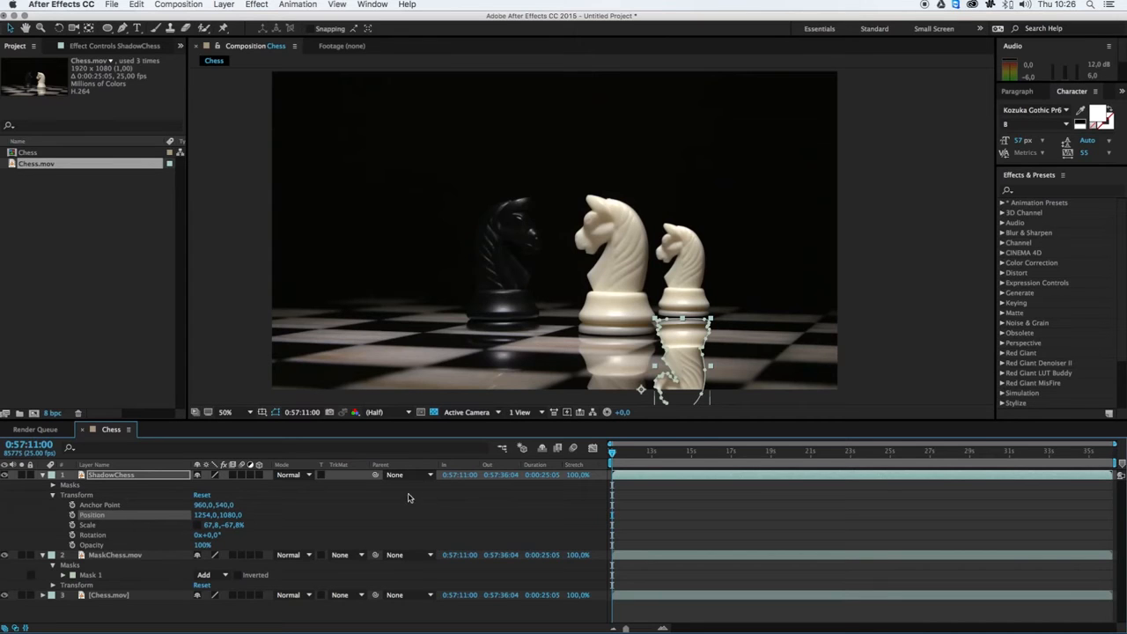
# Try Hard Light and Add blending on the ShadowChess layer, settle on Hard Light, and lower its opacity to 51%.
pyautogui.click(308, 475)
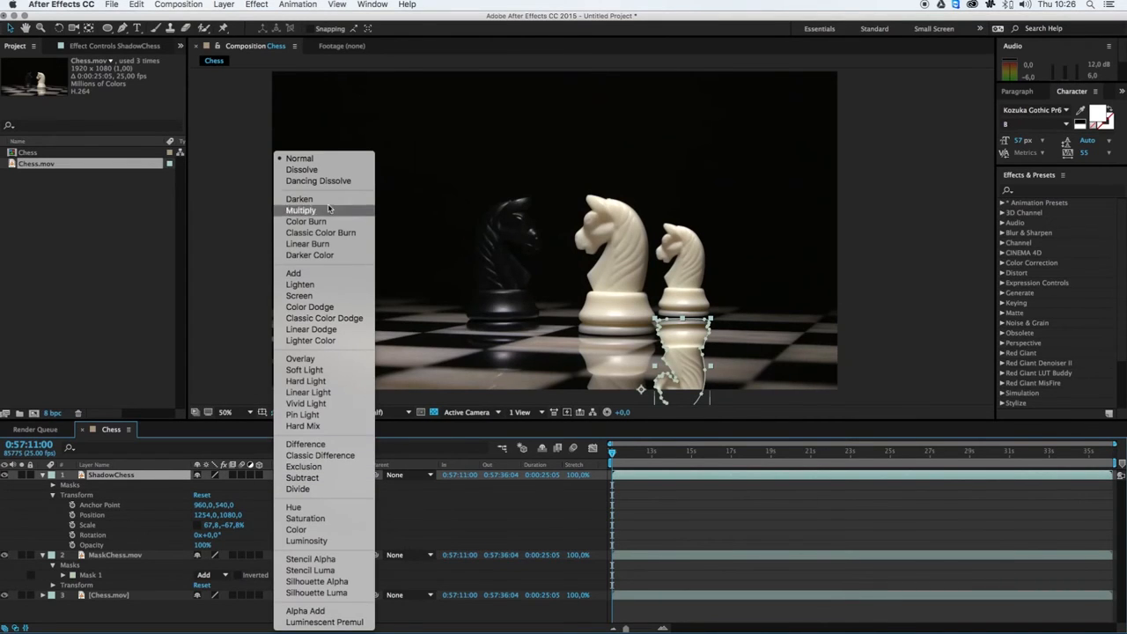
pyautogui.click(314, 381)
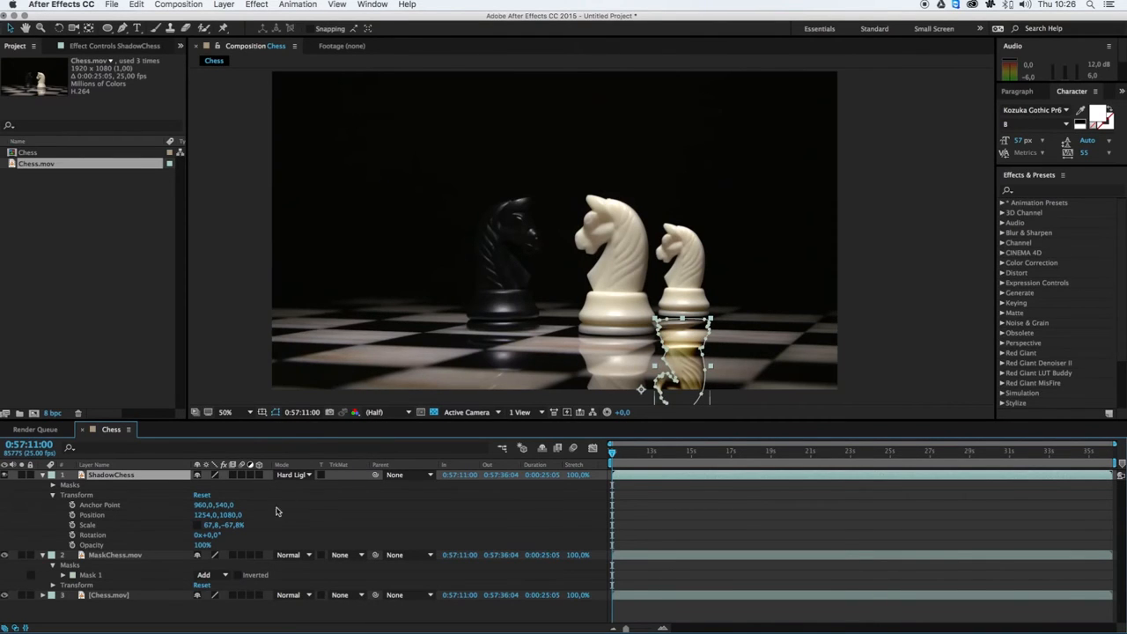
pyautogui.click(293, 475)
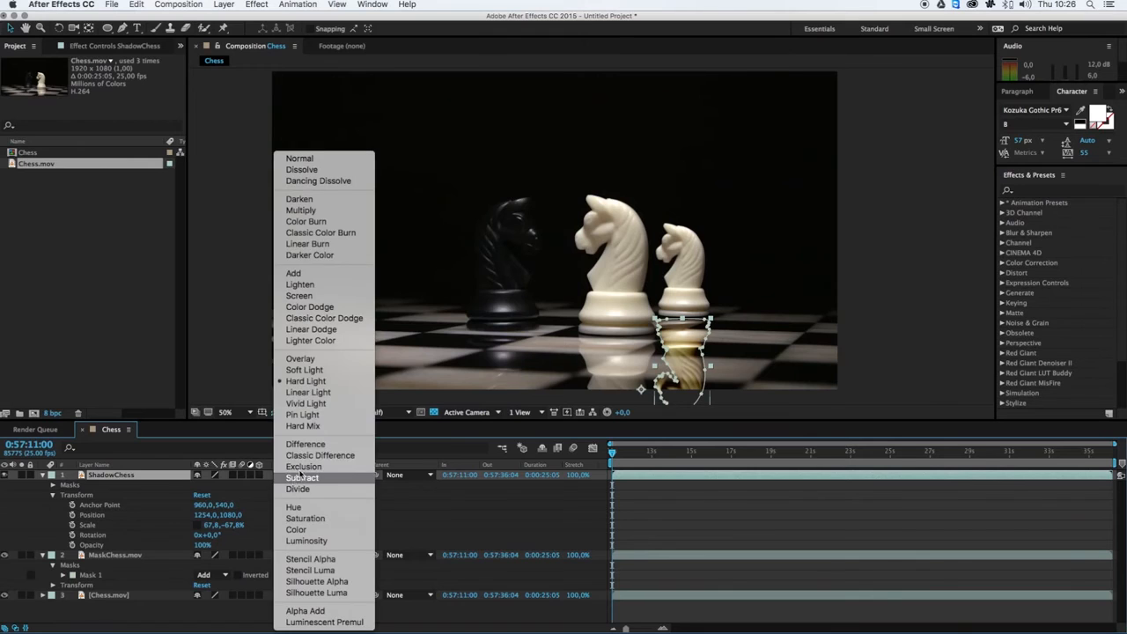
pyautogui.click(310, 272)
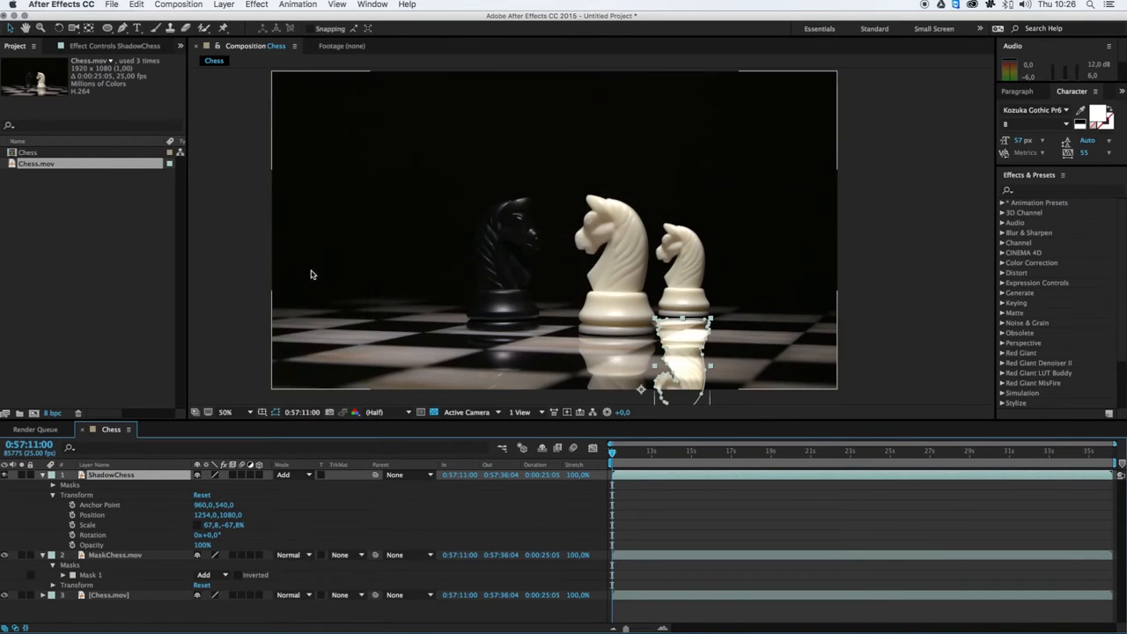
pyautogui.click(306, 475)
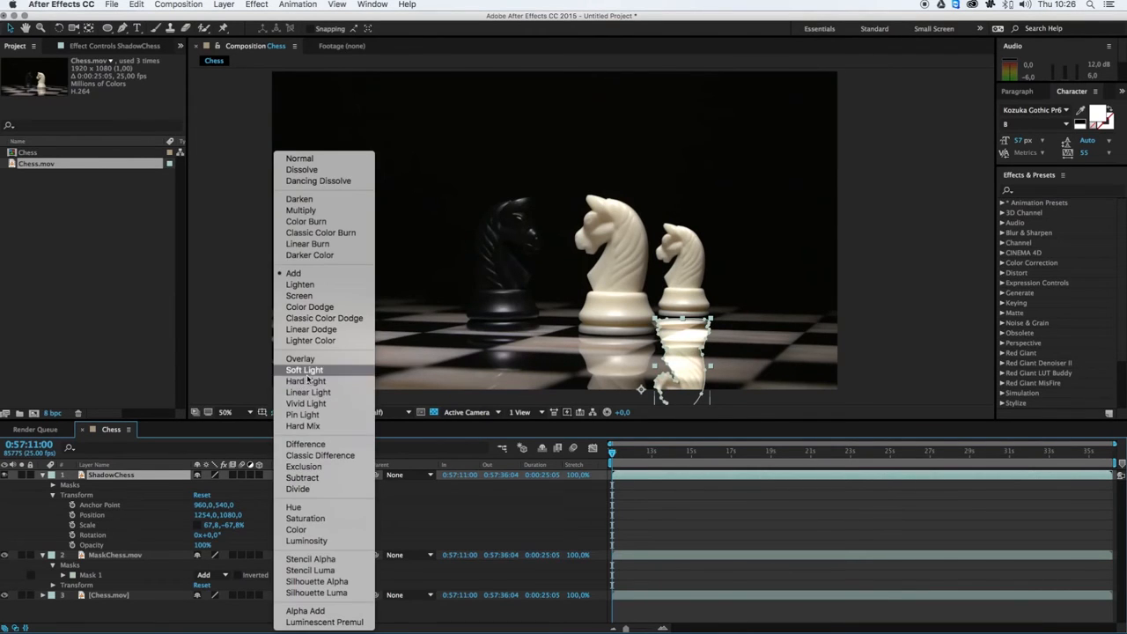
pyautogui.click(308, 385)
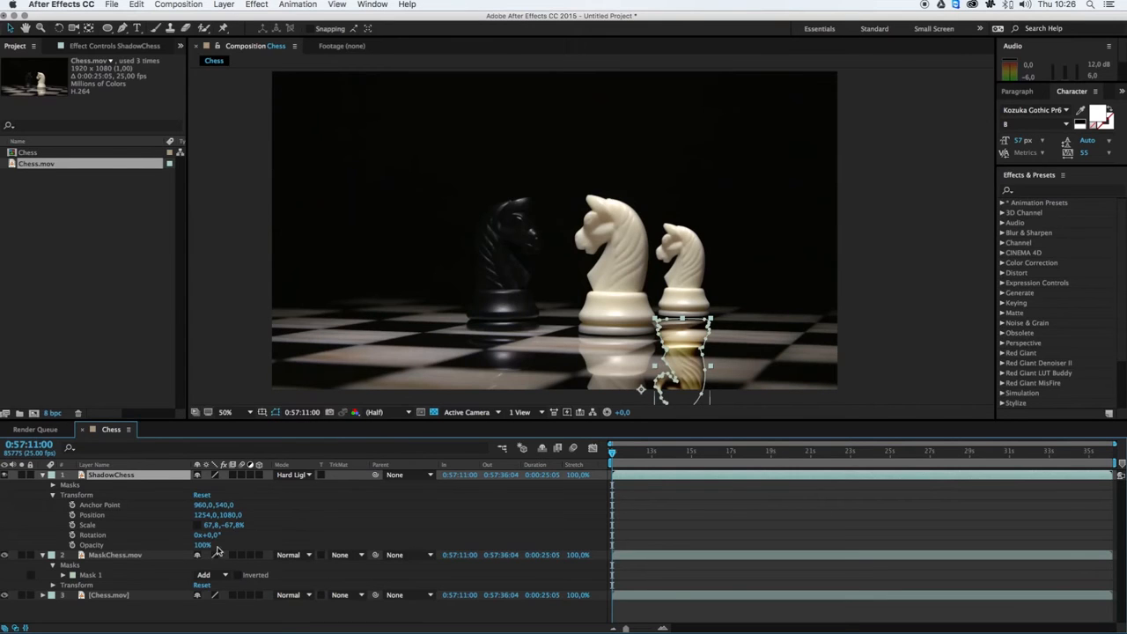
pyautogui.moveTo(203, 546); pyautogui.dragTo(174, 548)
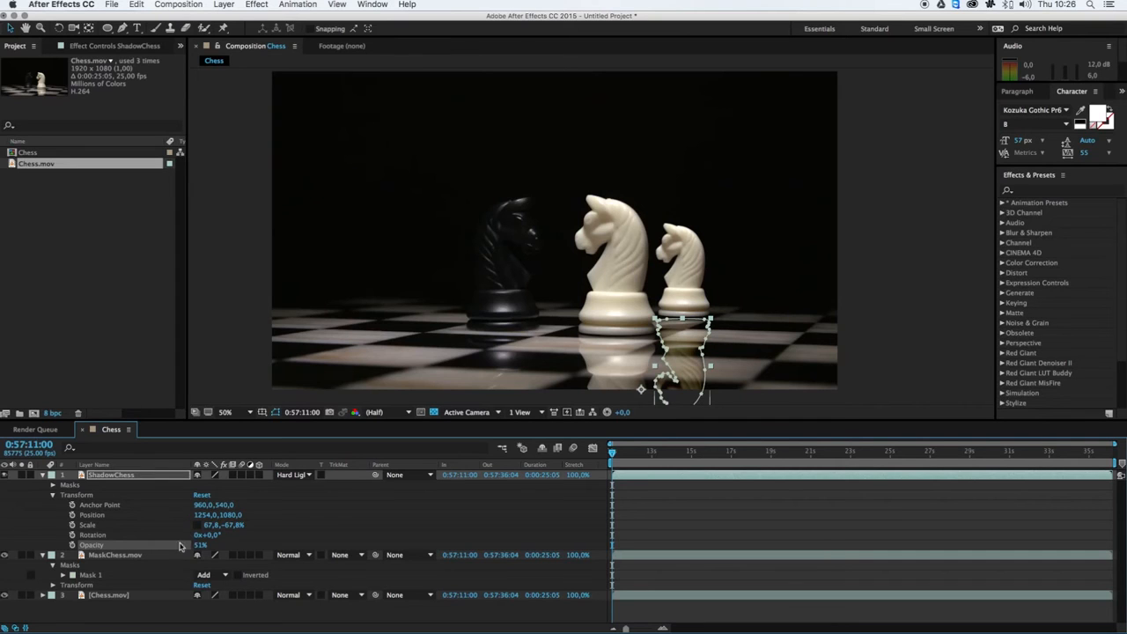
pyautogui.click(358, 520)
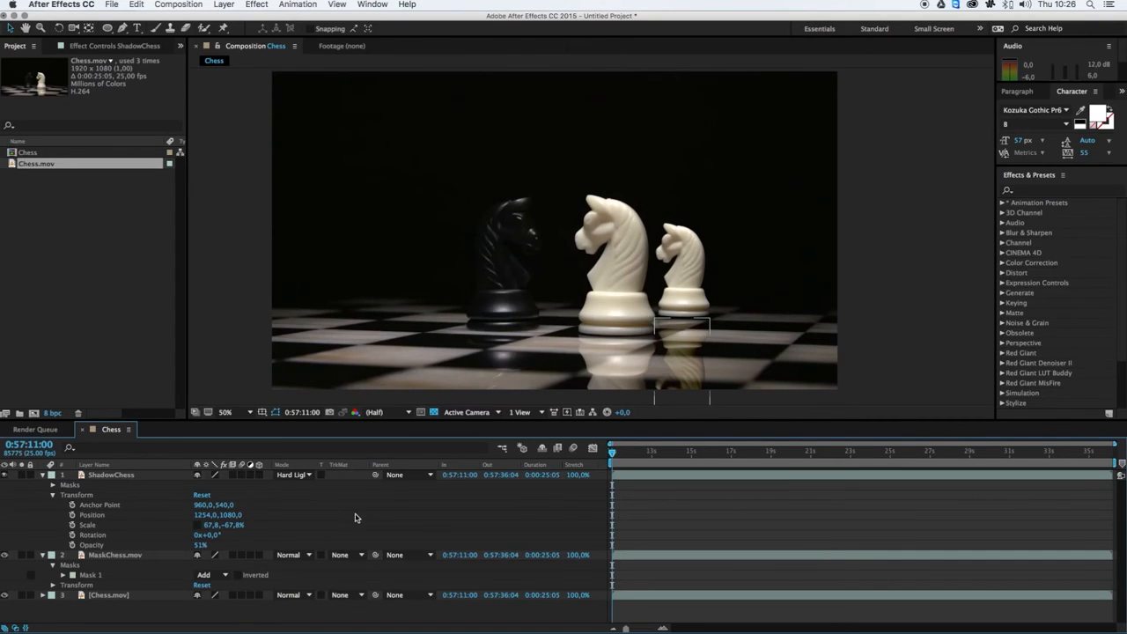
# Apply the Fast Blur effect to the MaskChess.mov layer with a blurriness of 33.
pyautogui.click(1002, 232)
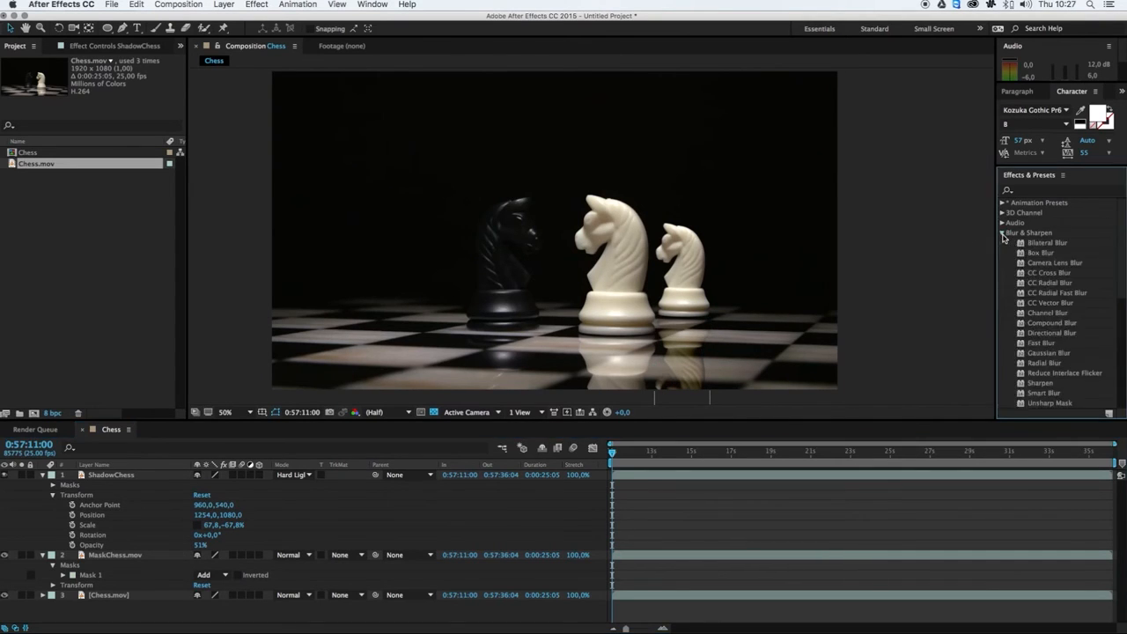
pyautogui.moveTo(1034, 348); pyautogui.dragTo(130, 556)
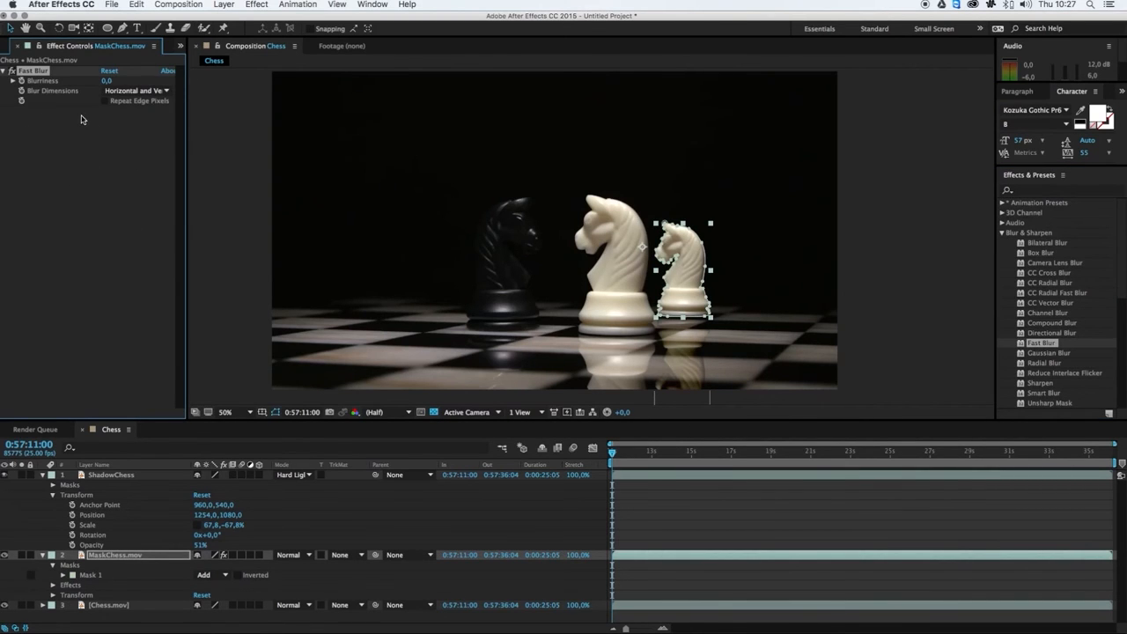
pyautogui.moveTo(108, 82); pyautogui.dragTo(126, 82)
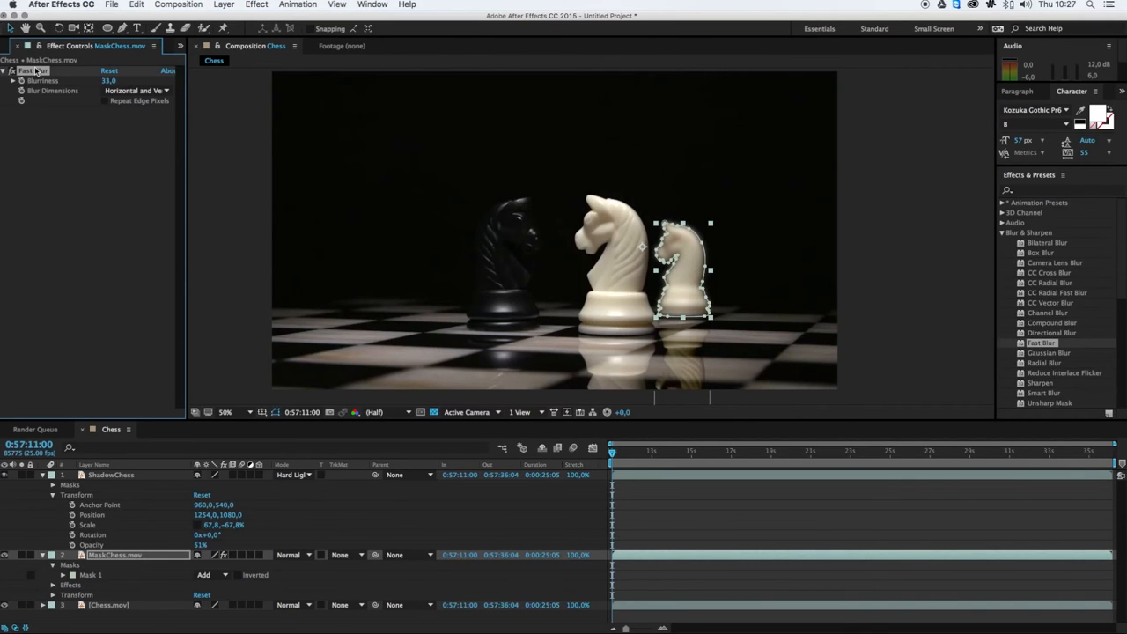
# Copy the Fast Blur effect from MaskChess.mov onto the ShadowChess layer and collapse that layer's properties.
pyautogui.click(109, 476)
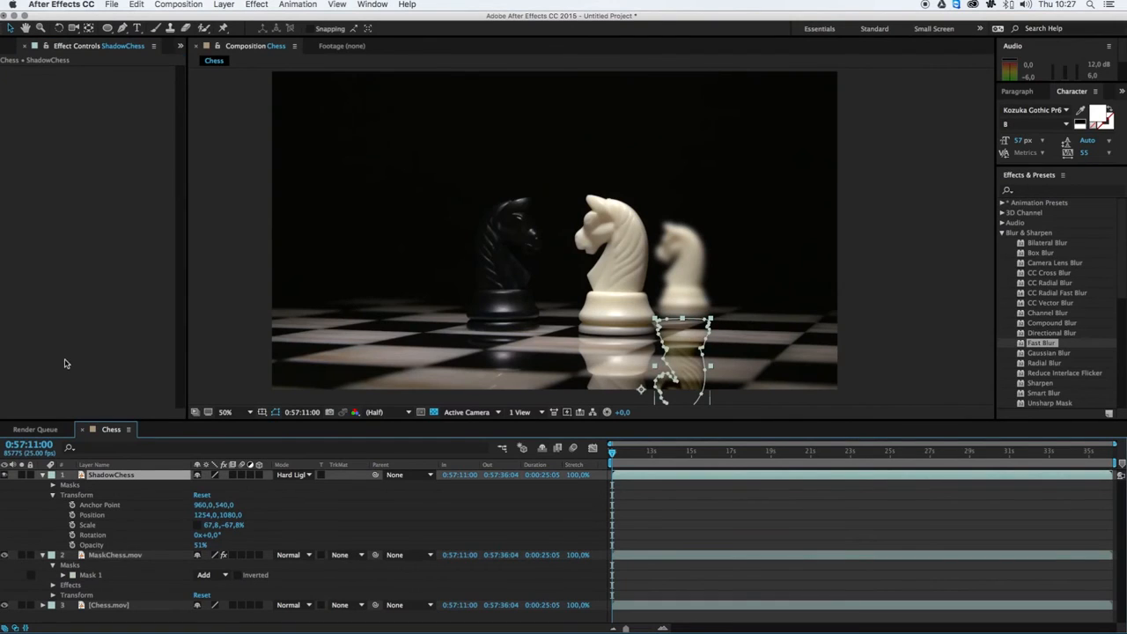
pyautogui.press('super+v')
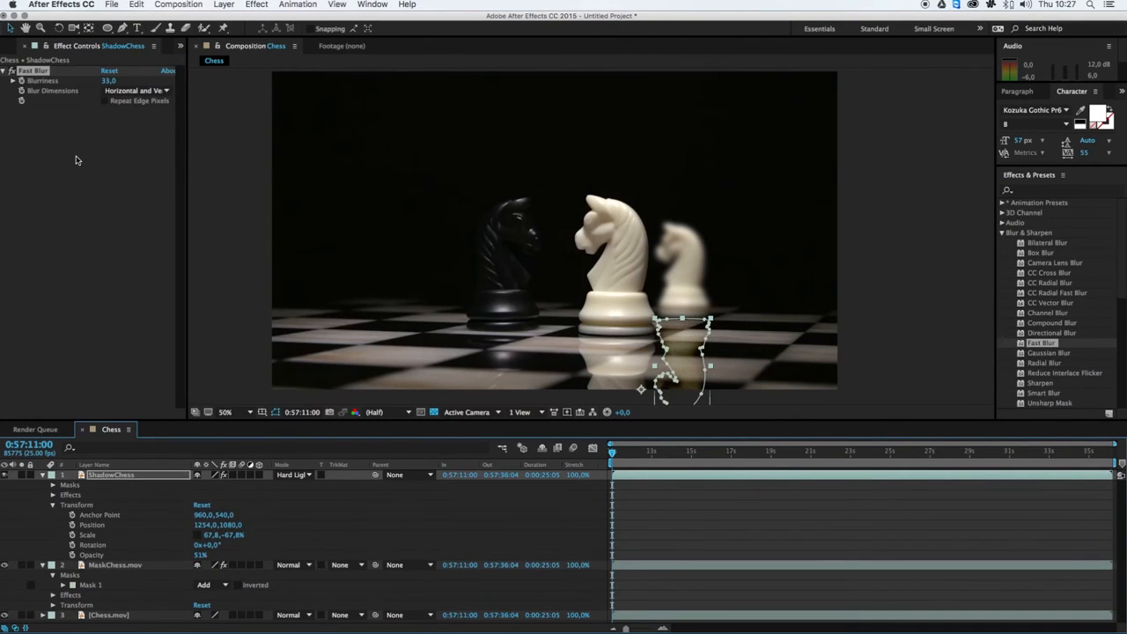
pyautogui.click(232, 203)
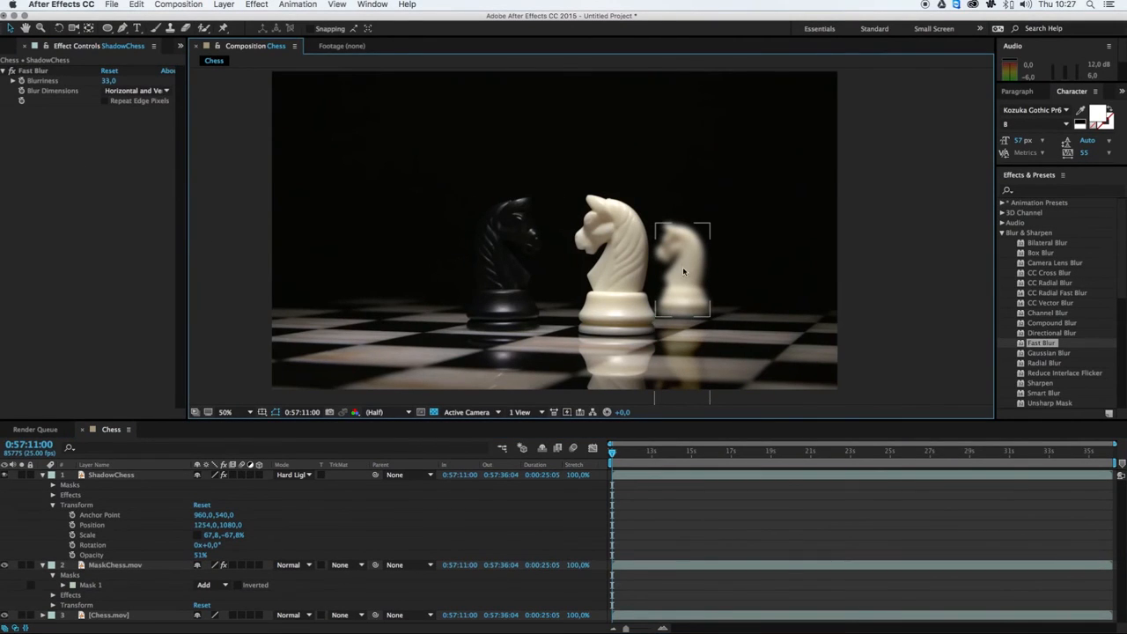
pyautogui.click(42, 474)
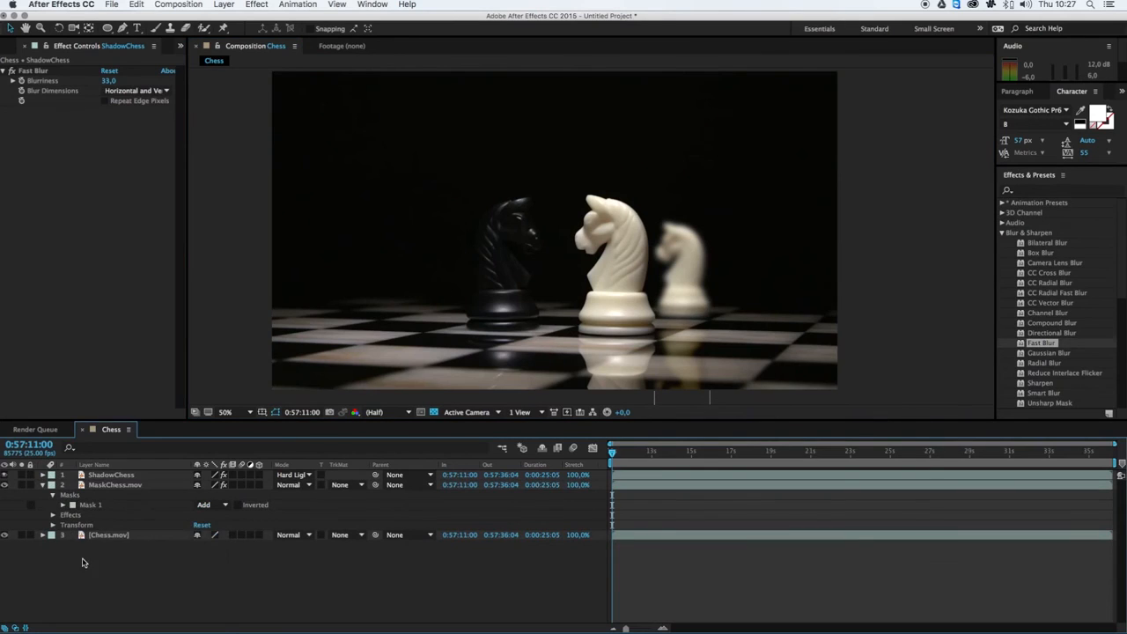
# Create a full-frame black solid layer on top of all the chess layers.
pyautogui.rightClick(82, 561)
pyautogui.moveTo(127, 526)
pyautogui.click(283, 543)
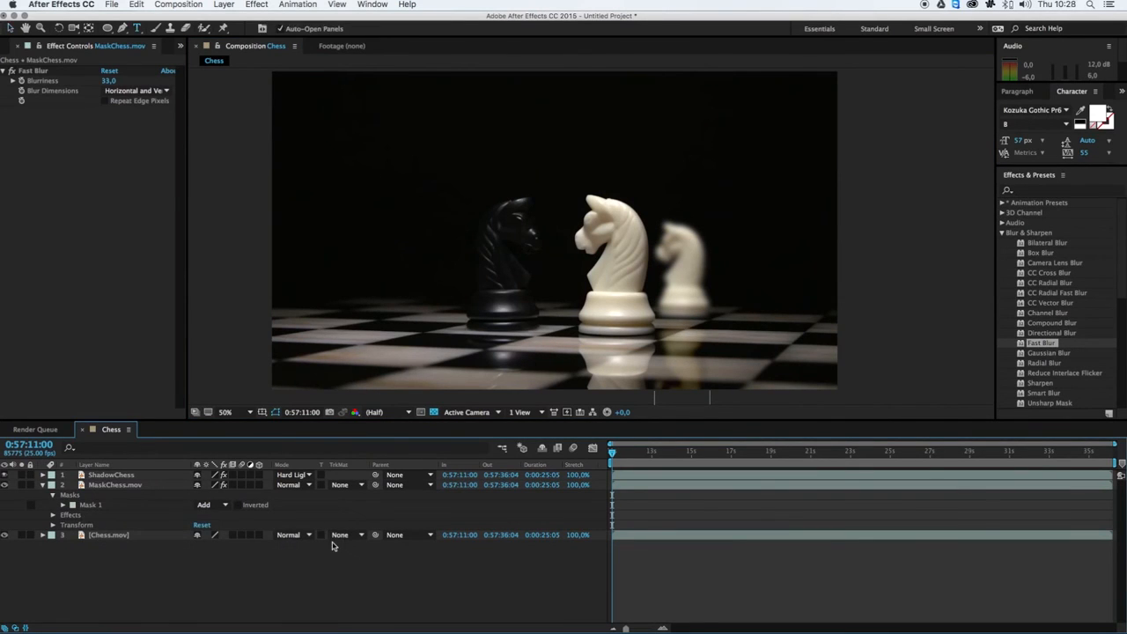
pyautogui.click(313, 341)
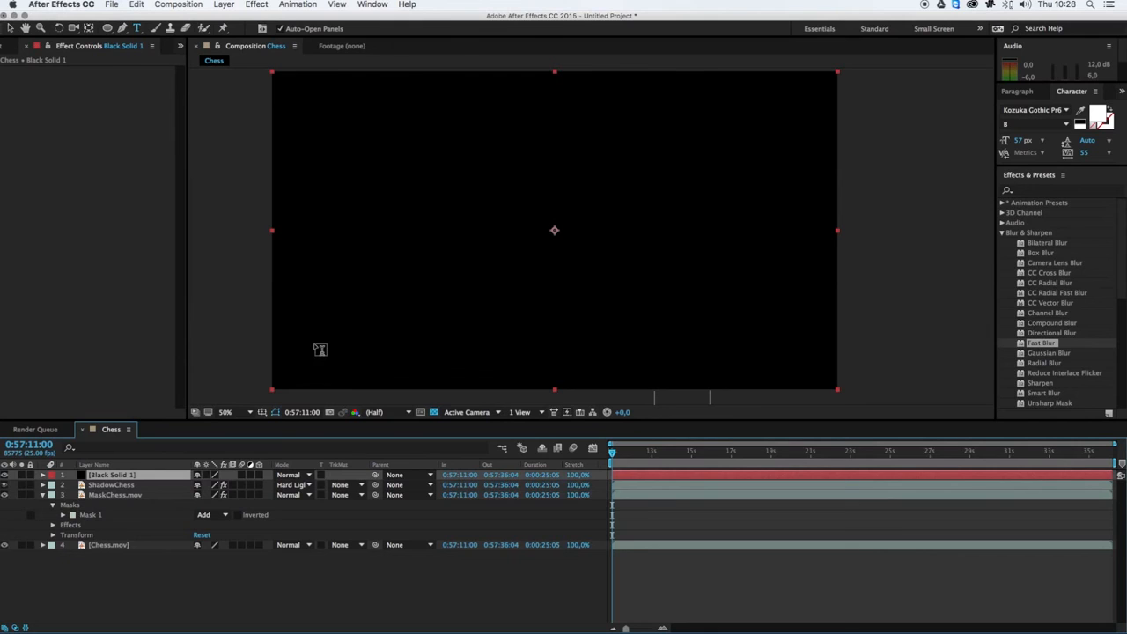
# Add an elliptical mask filling the frame to the black solid and set its mask mode to Subtract.
pyautogui.click(107, 29)
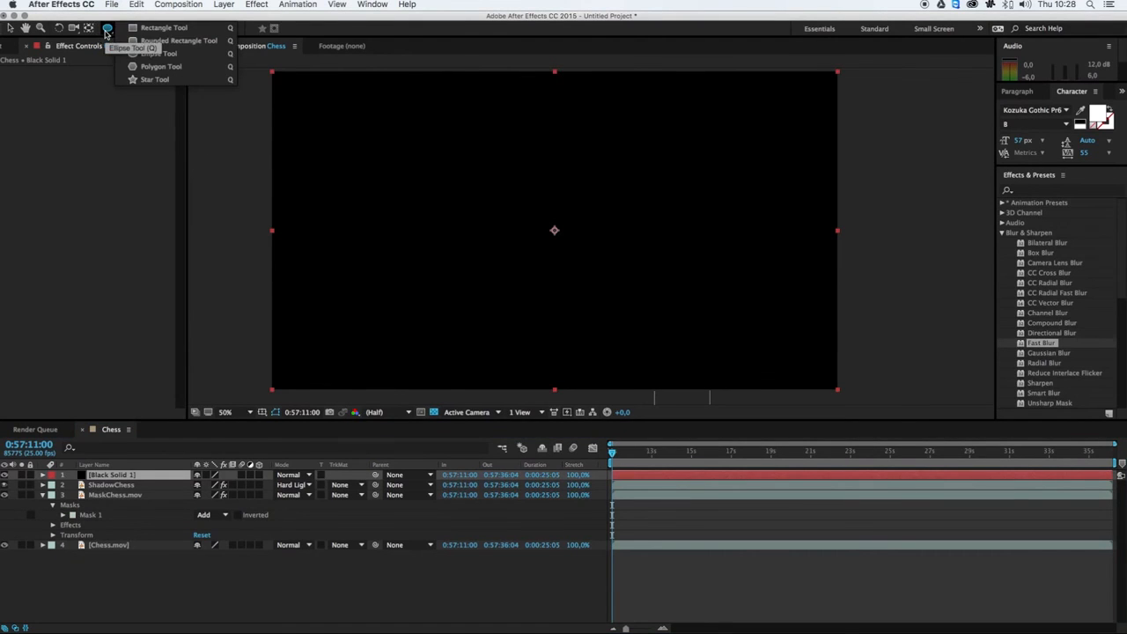
pyautogui.doubleClick(106, 29)
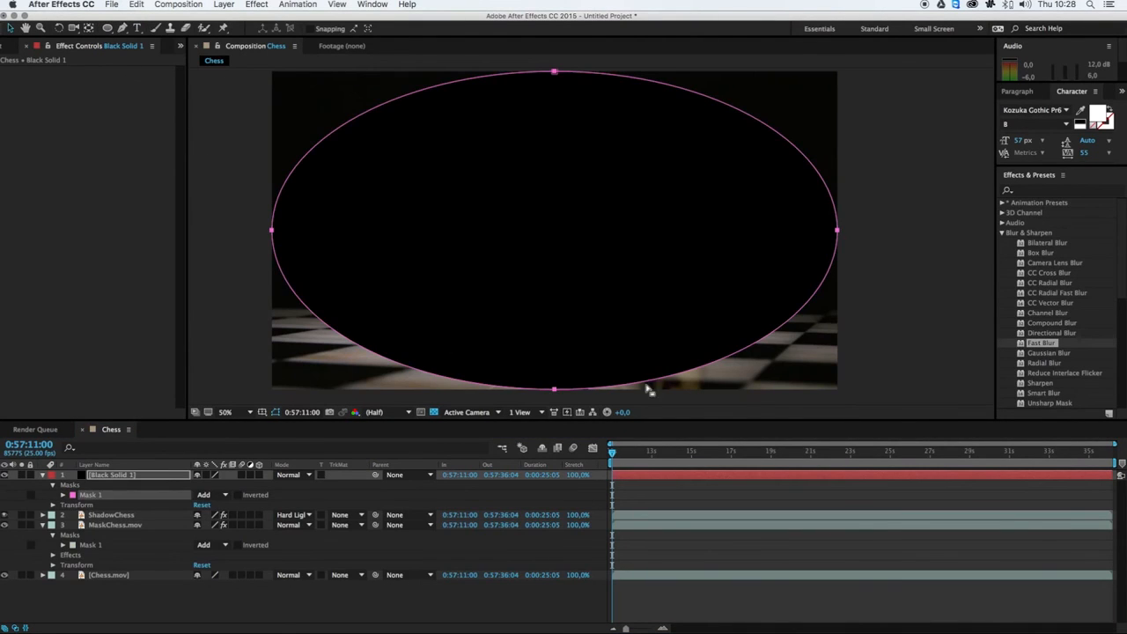
pyautogui.click(62, 495)
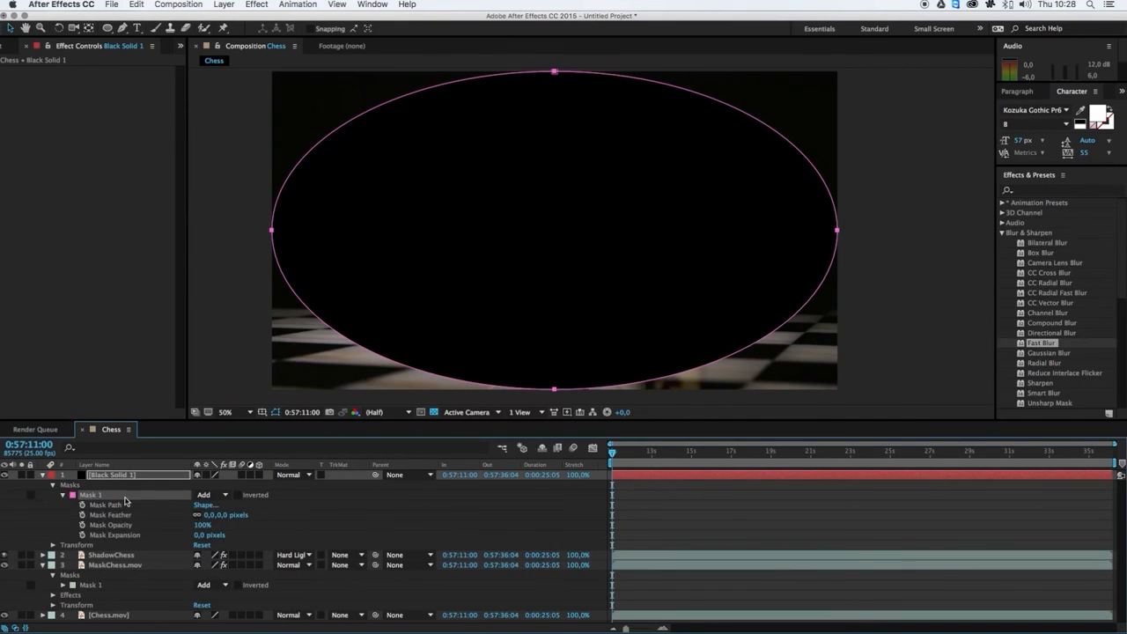
pyautogui.click(202, 496)
pyautogui.click(223, 529)
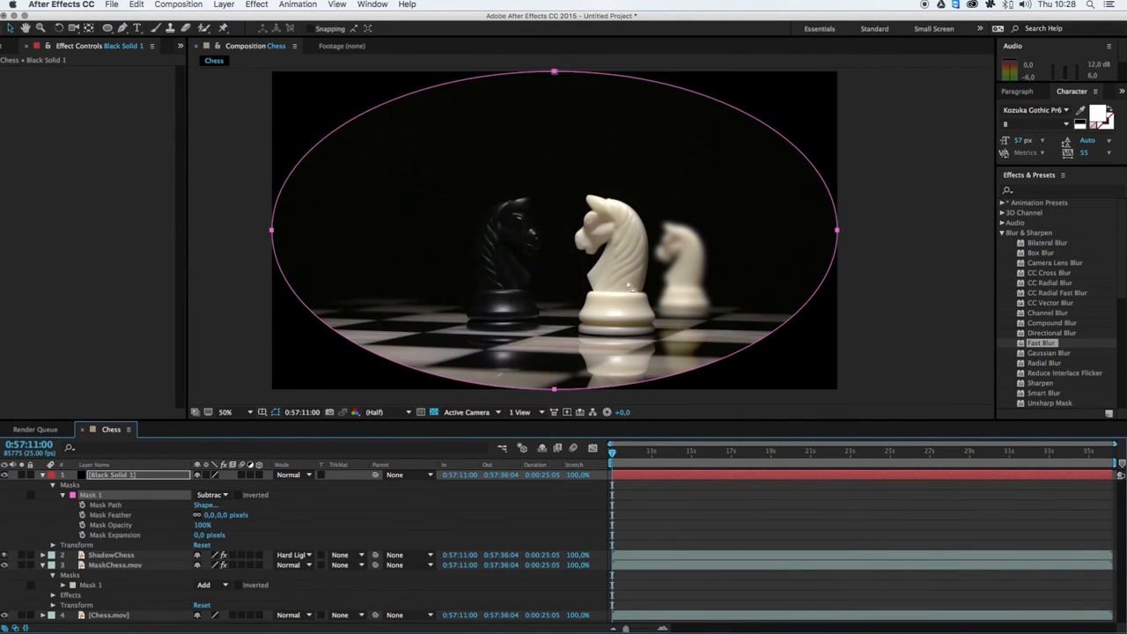
# Soften the black solid's ellipse mask with a 376-pixel feather, 111-pixel expansion and 65% opacity.
pyautogui.moveTo(203, 535); pyautogui.dragTo(431, 515)
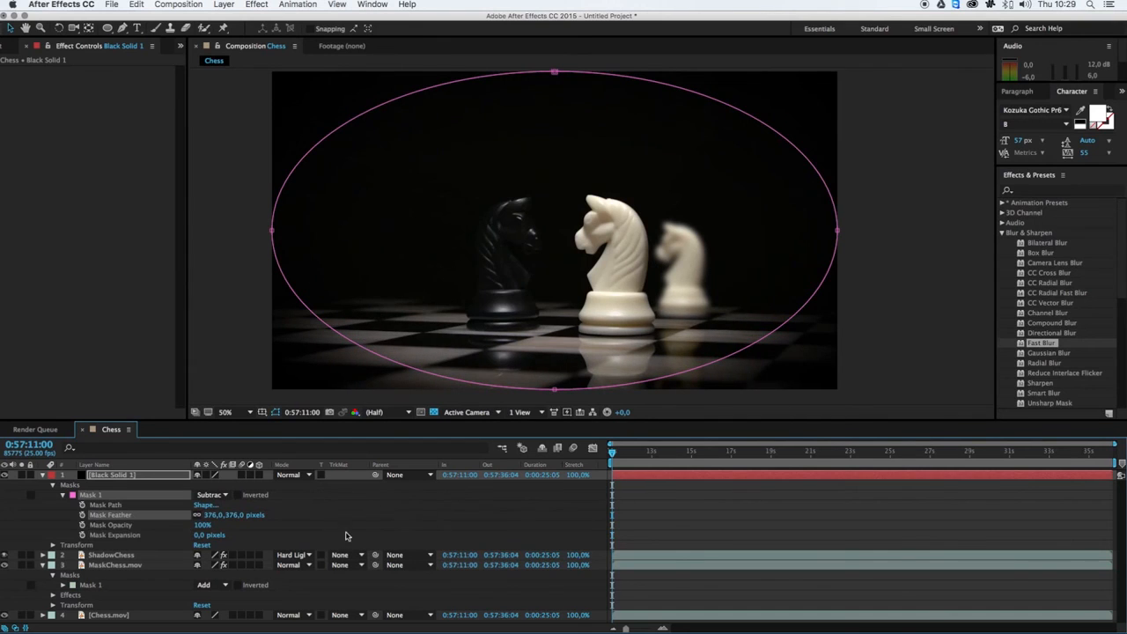
pyautogui.moveTo(202, 539); pyautogui.dragTo(181, 528)
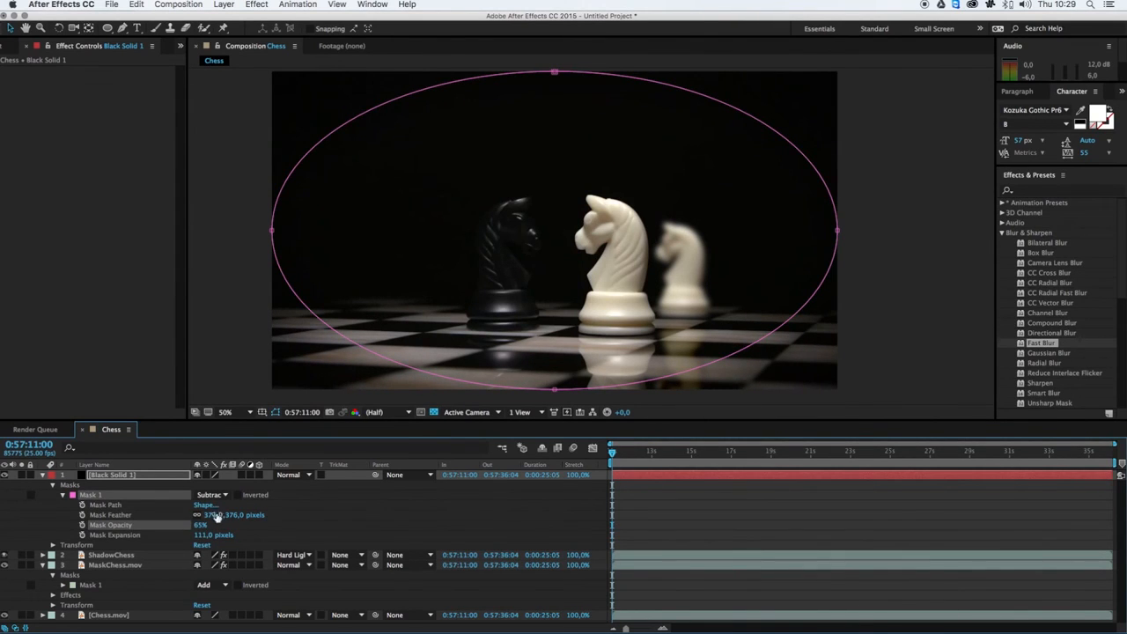
pyautogui.click(299, 498)
# Toggle the black solid's visibility to compare the scene with and without the vignette.
pyautogui.click(7, 476)
pyautogui.click(6, 476)
pyautogui.click(6, 476)
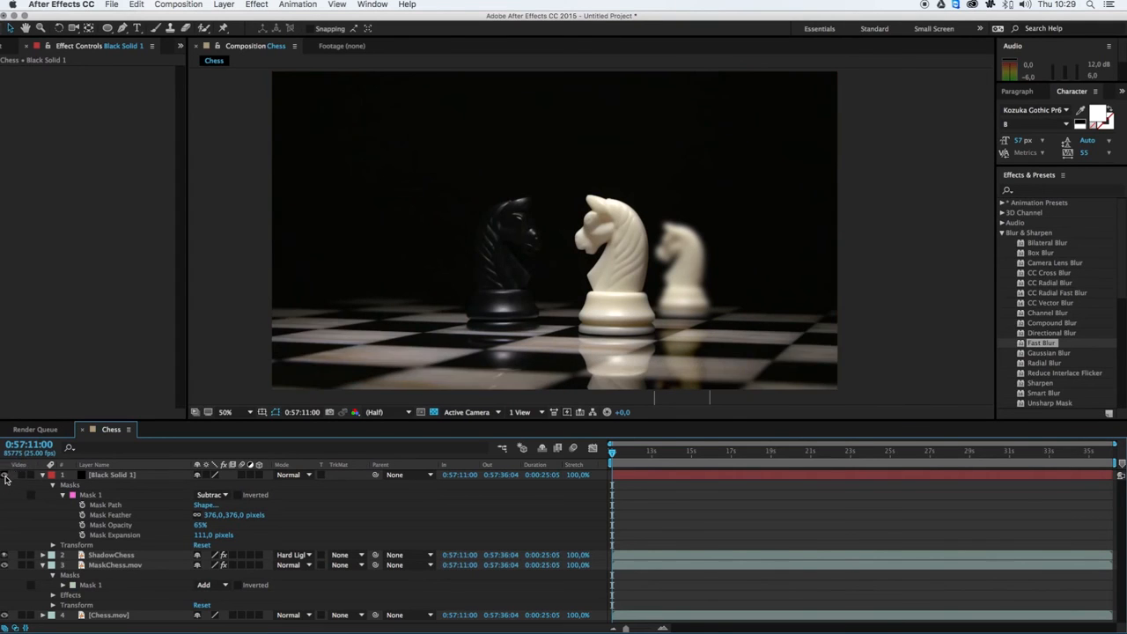